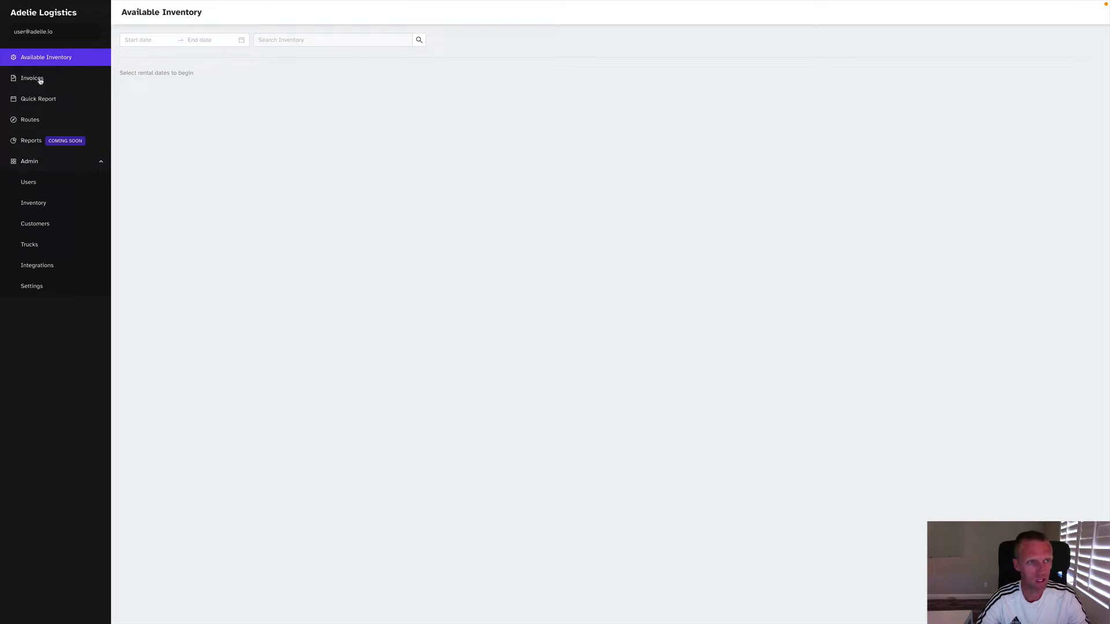
Open the Invoices & Estimates list and start a new invoice.
left_click(40, 81)
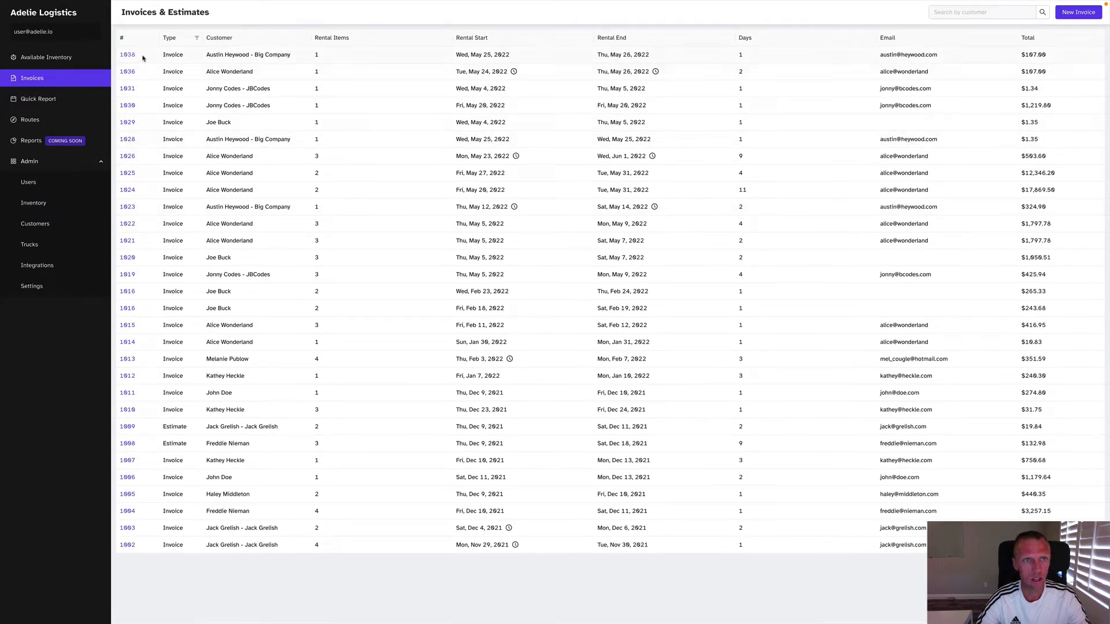
left_click(953, 14)
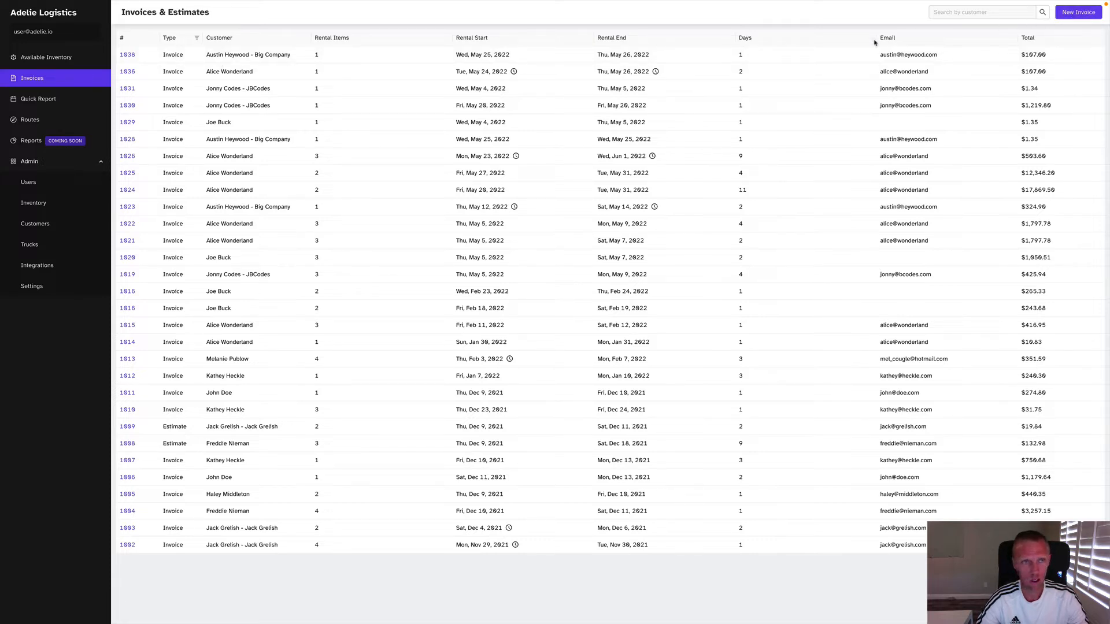
left_click(1078, 11)
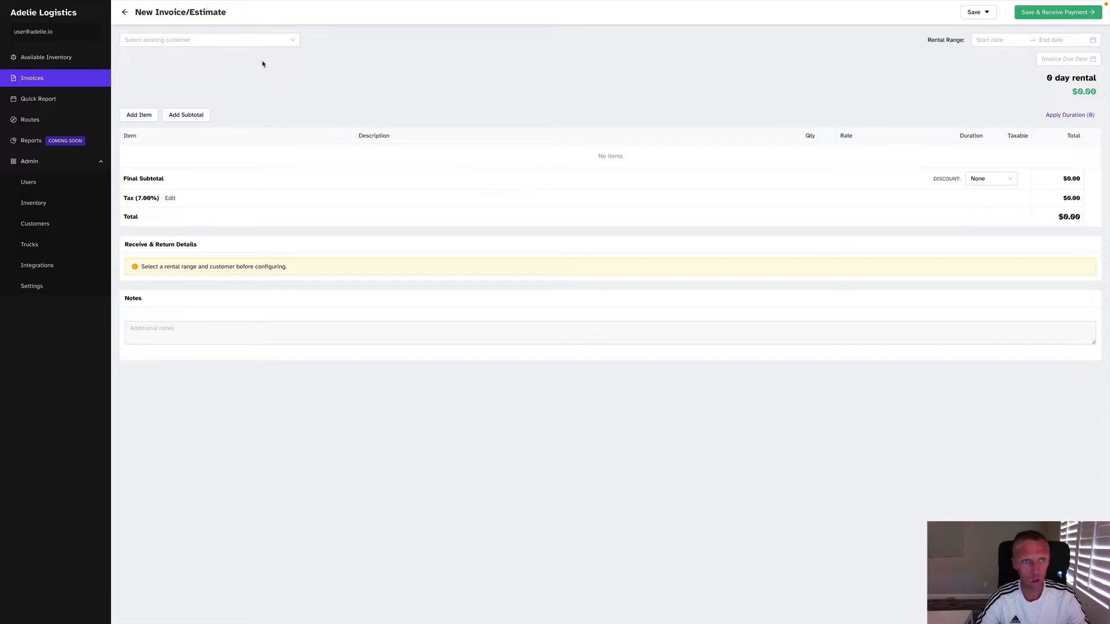
Start adding a new customer to the invoice and enter the customer's first and last name.
left_click(254, 41)
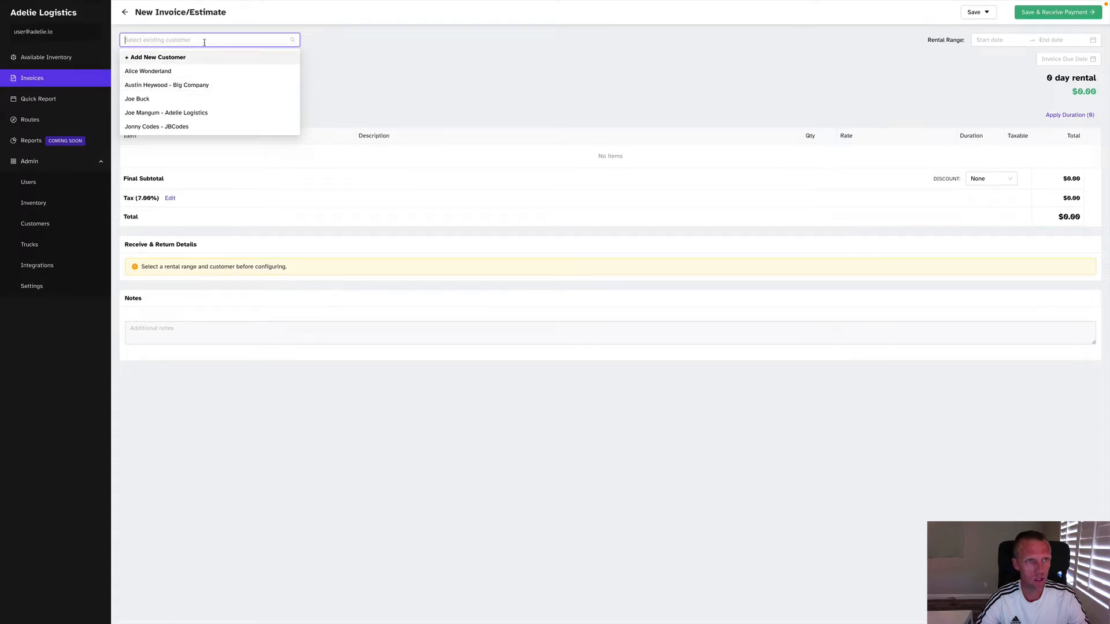
left_click(168, 60)
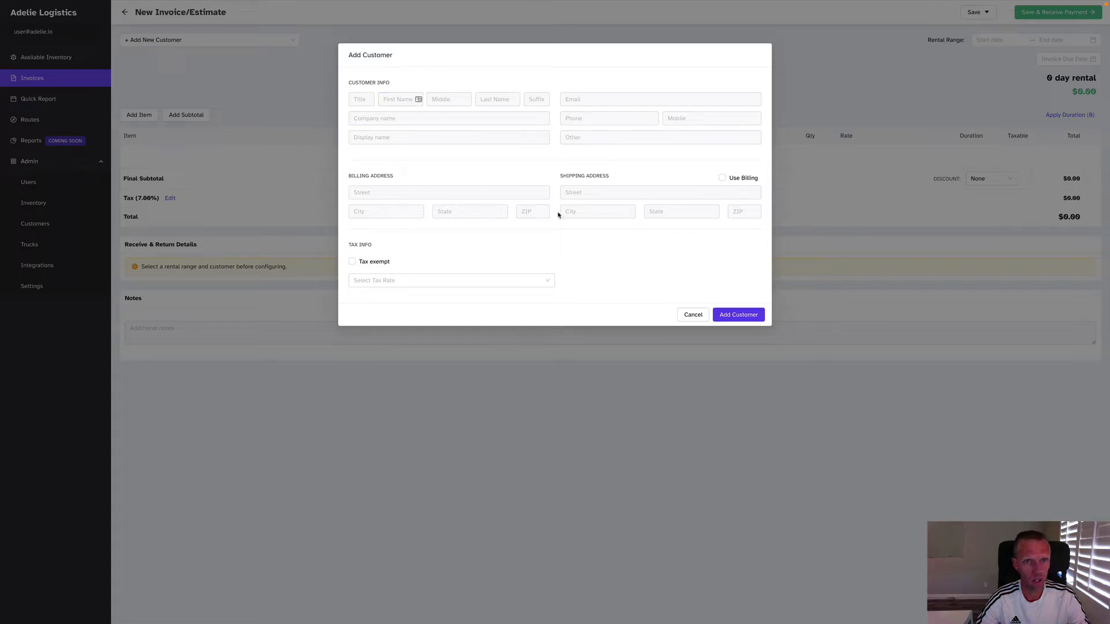
left_click(477, 104)
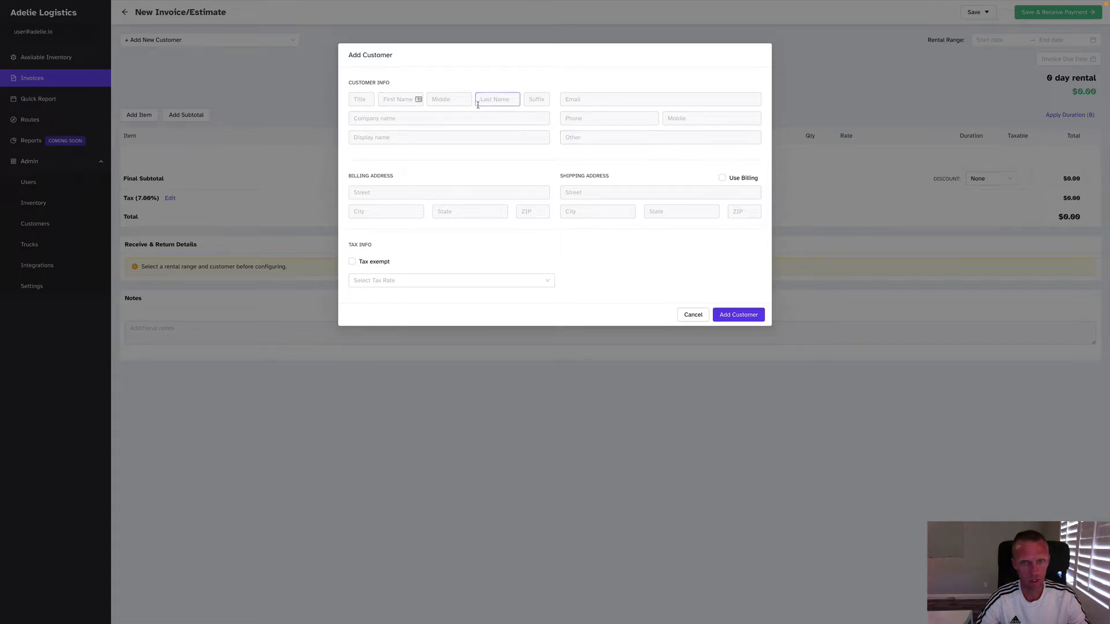
left_click(400, 102)
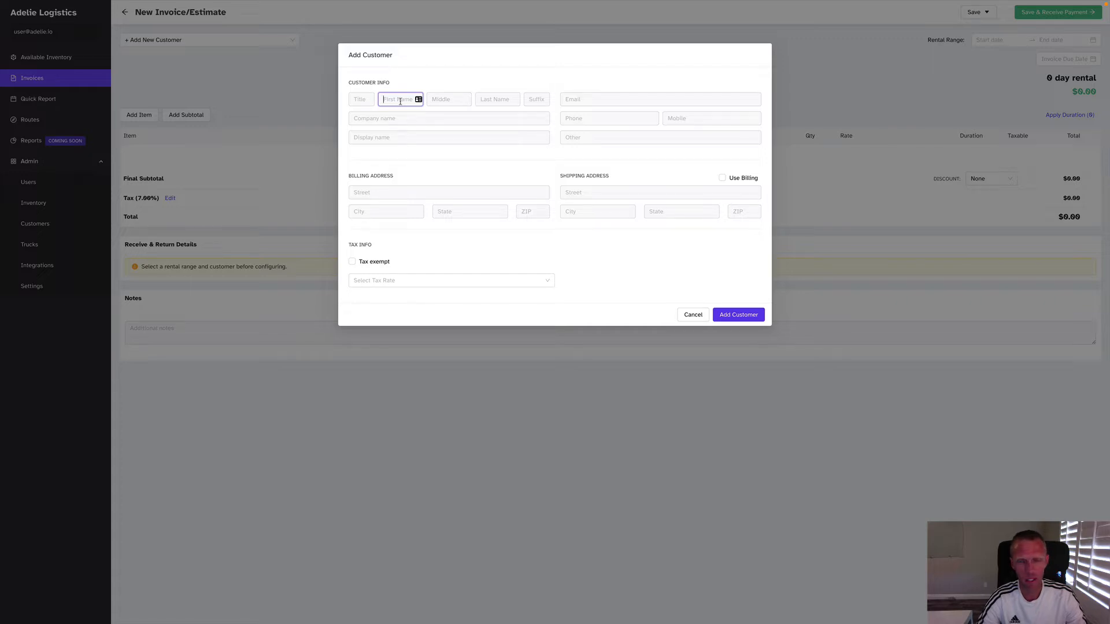
type("Bob")
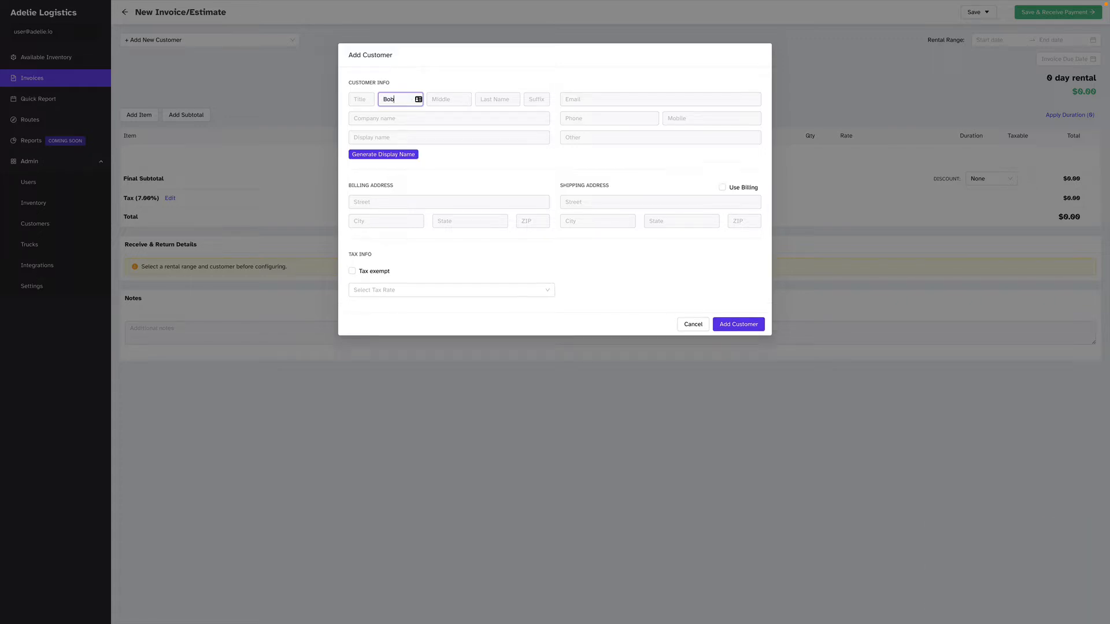
key("Tab")
key("Tab")
type("Sagget")
key("Tab")
key("Tab")
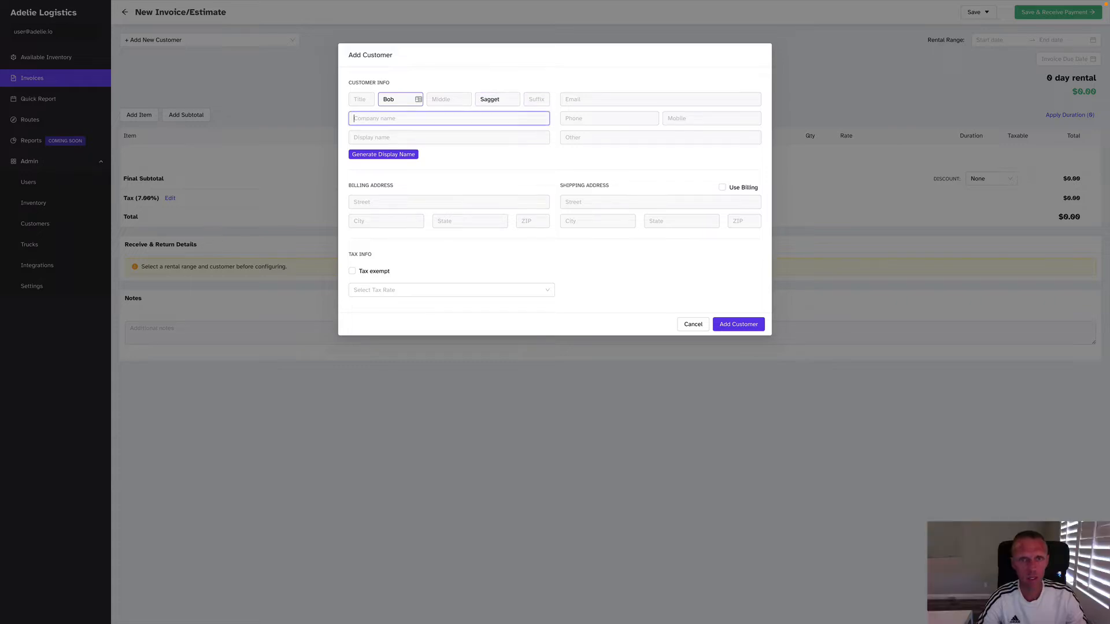
Enter New Customer as the customer's company name.
type("New REnta")
key("BackSpace")
key("BackSpace")
key("BackSpace")
key("BackSpace")
type("Customer")
key("Tab")
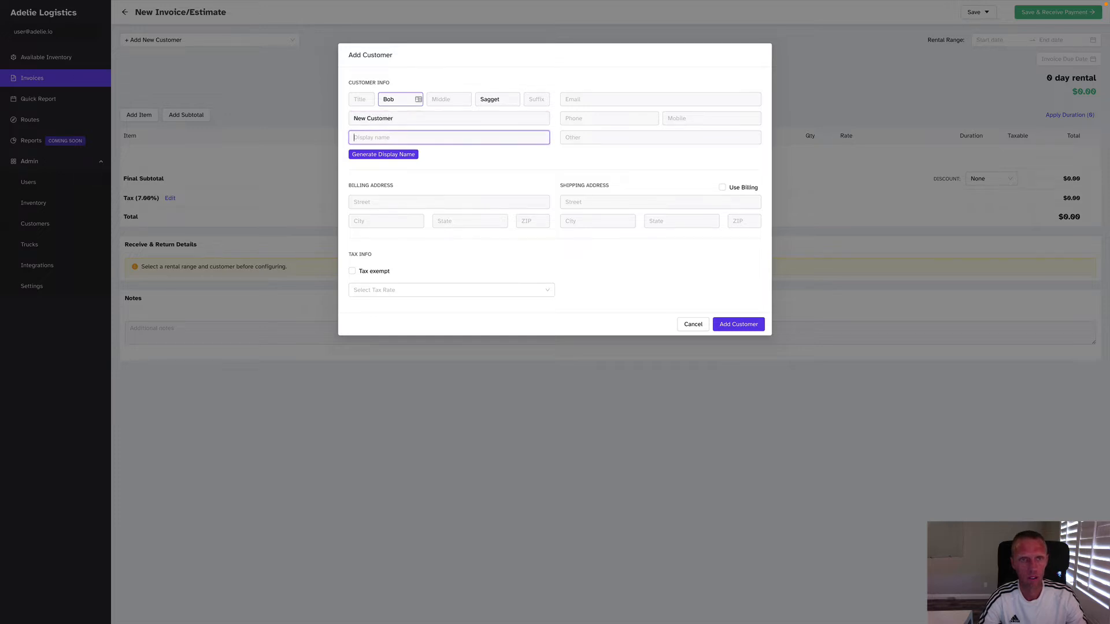
Generate the customer's display name from the entered details and add the customer to the invoice.
left_click(397, 156)
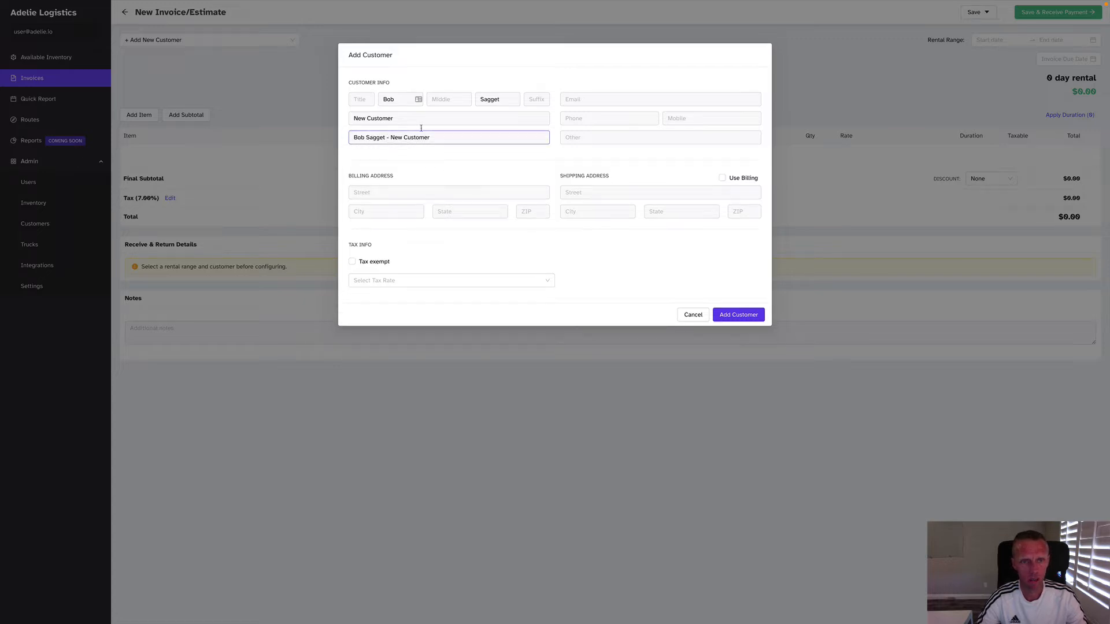
left_click(588, 99)
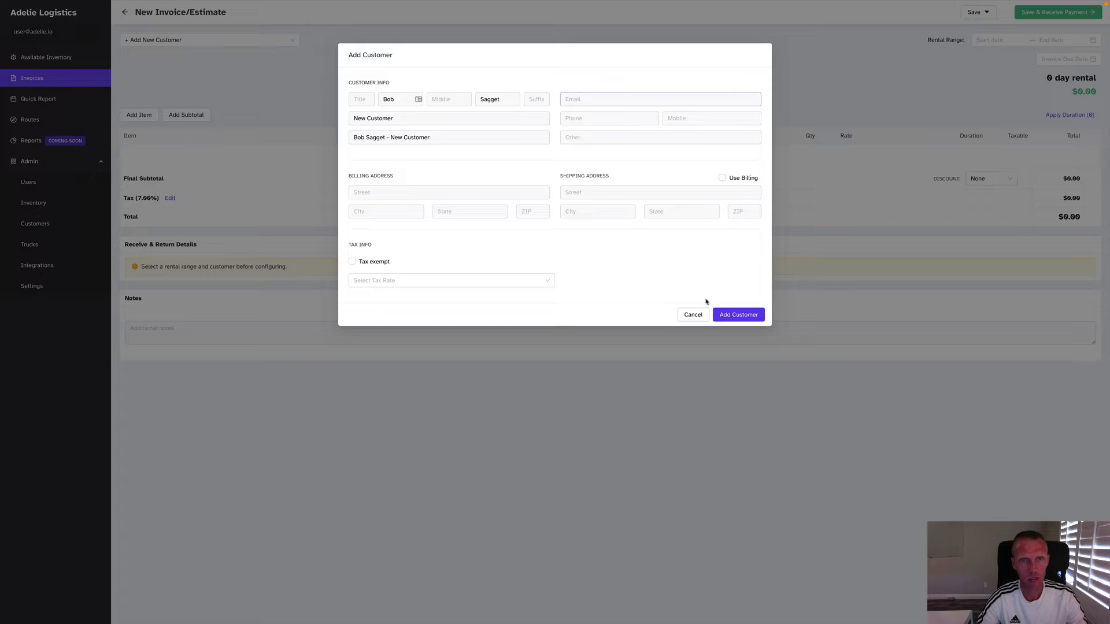
left_click(732, 316)
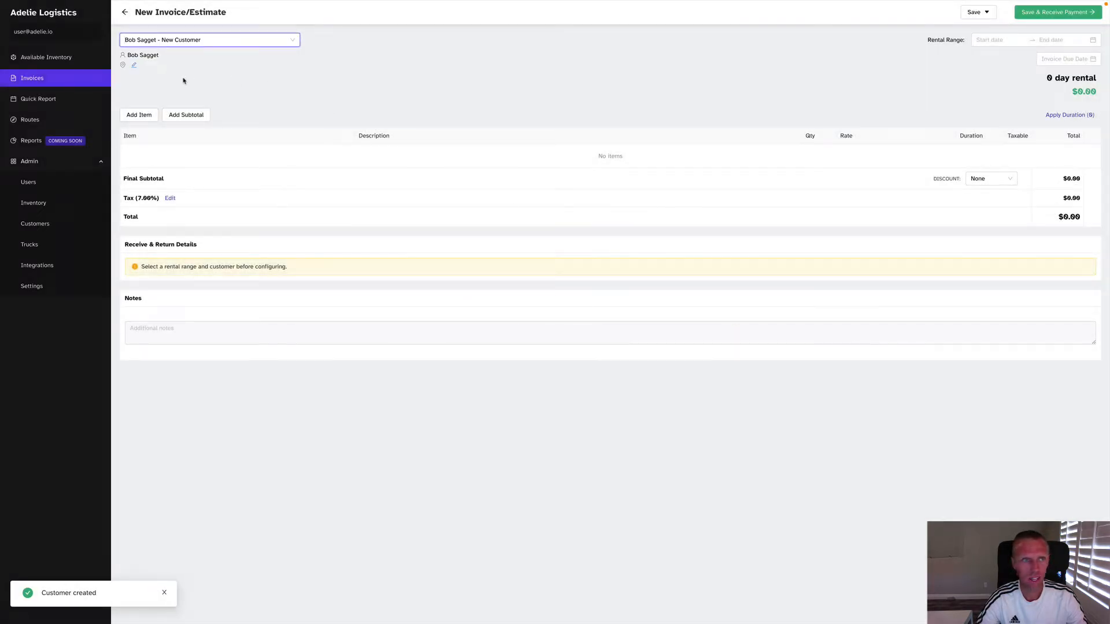
Reopen the new customer's details, review the name and address fields, and save the record.
left_click(134, 65)
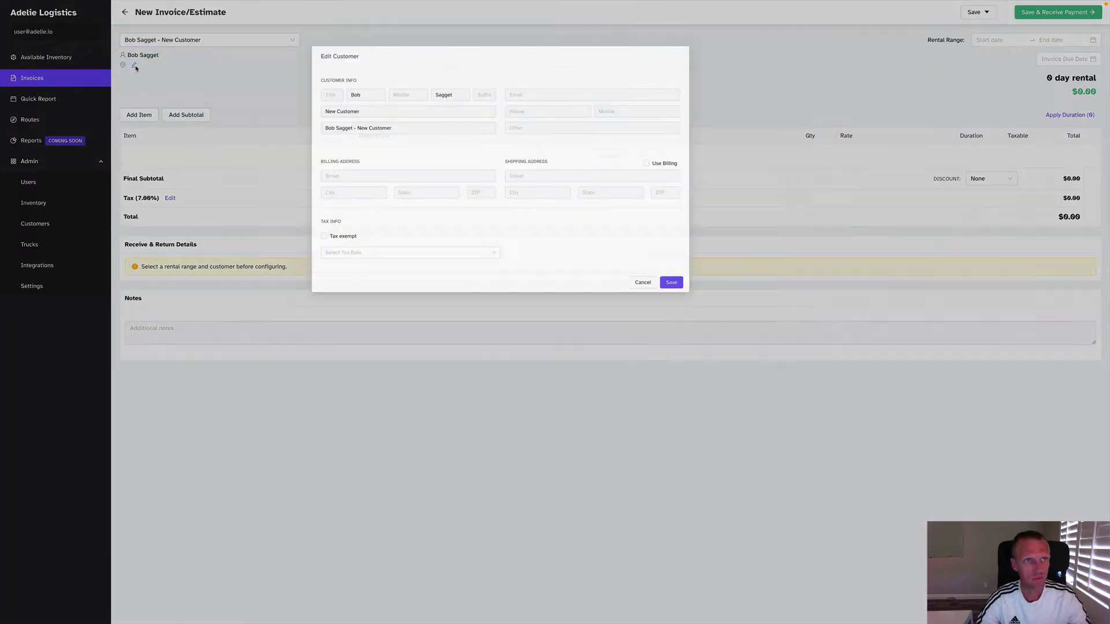
left_click(627, 194)
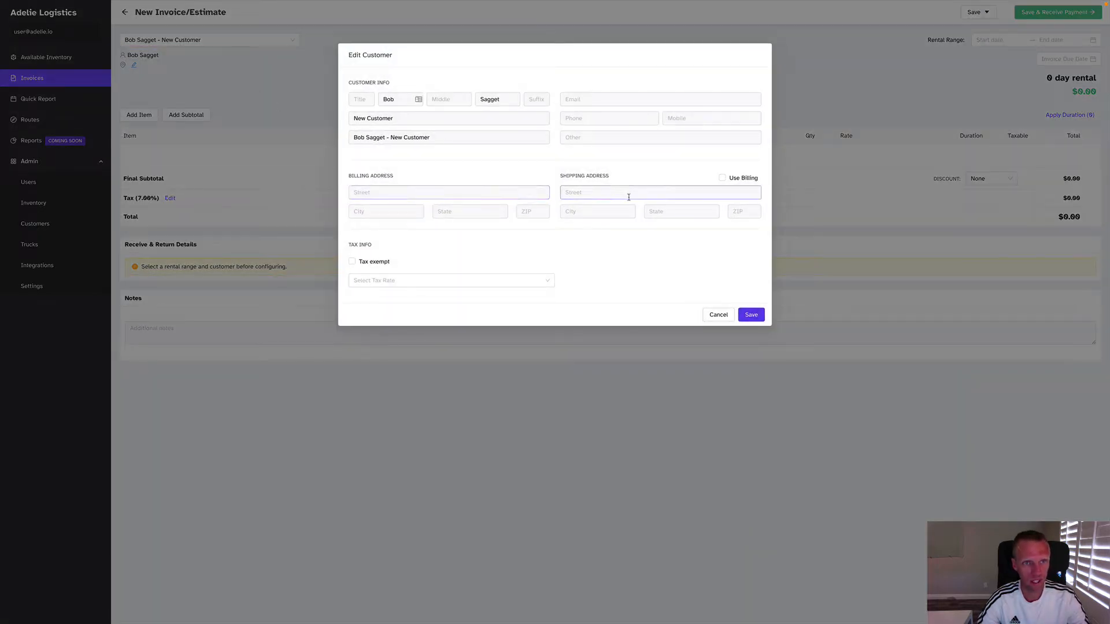
left_click(596, 216)
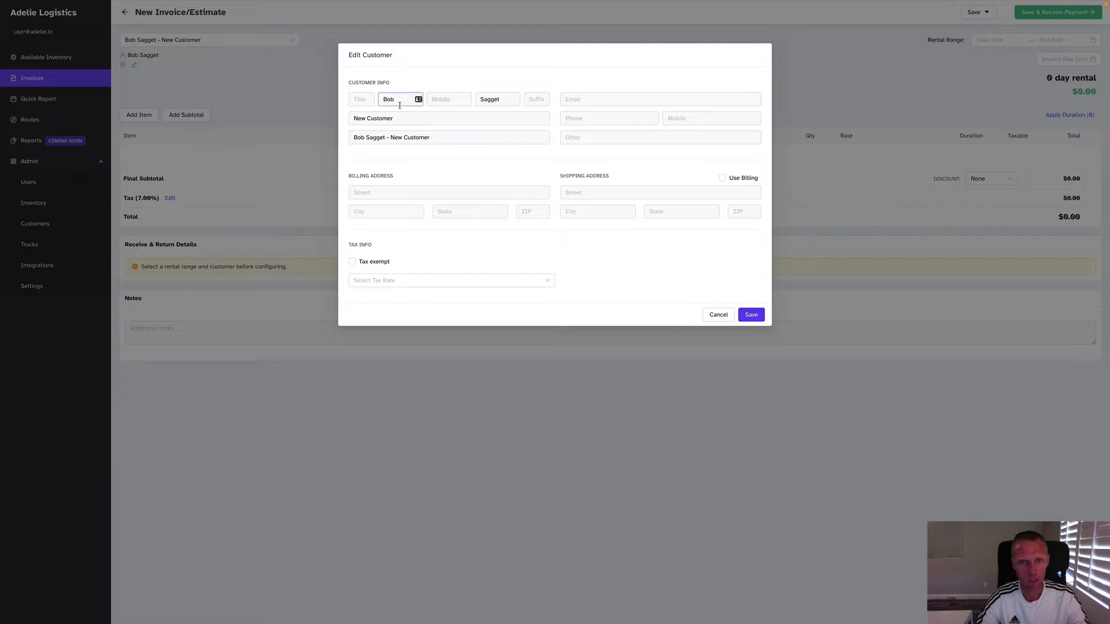
left_click(488, 104)
left_click(408, 154)
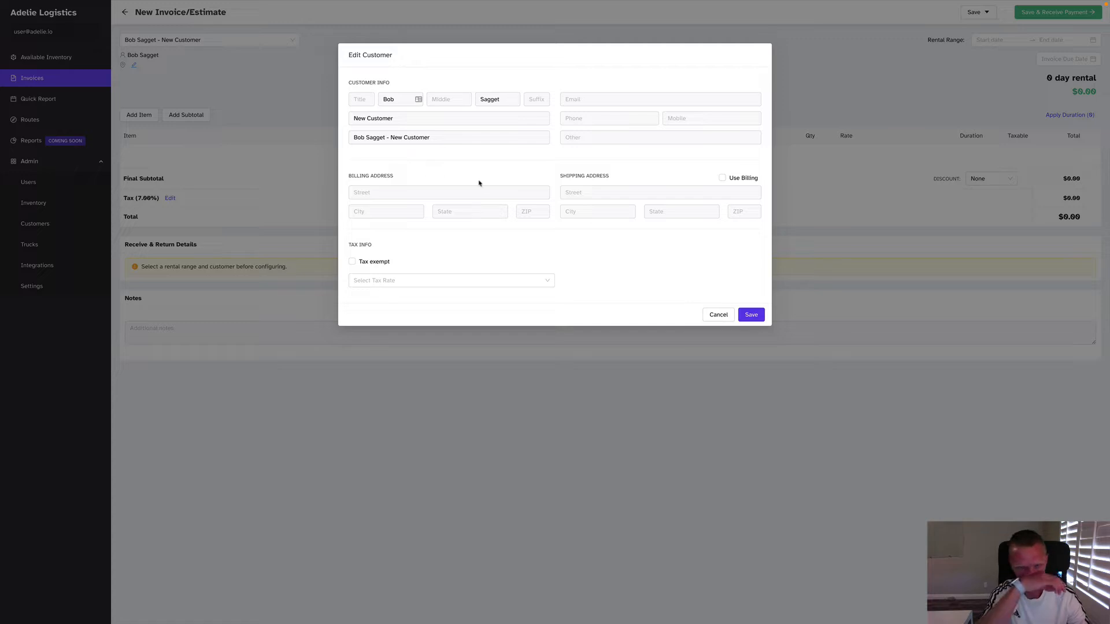
left_click(752, 315)
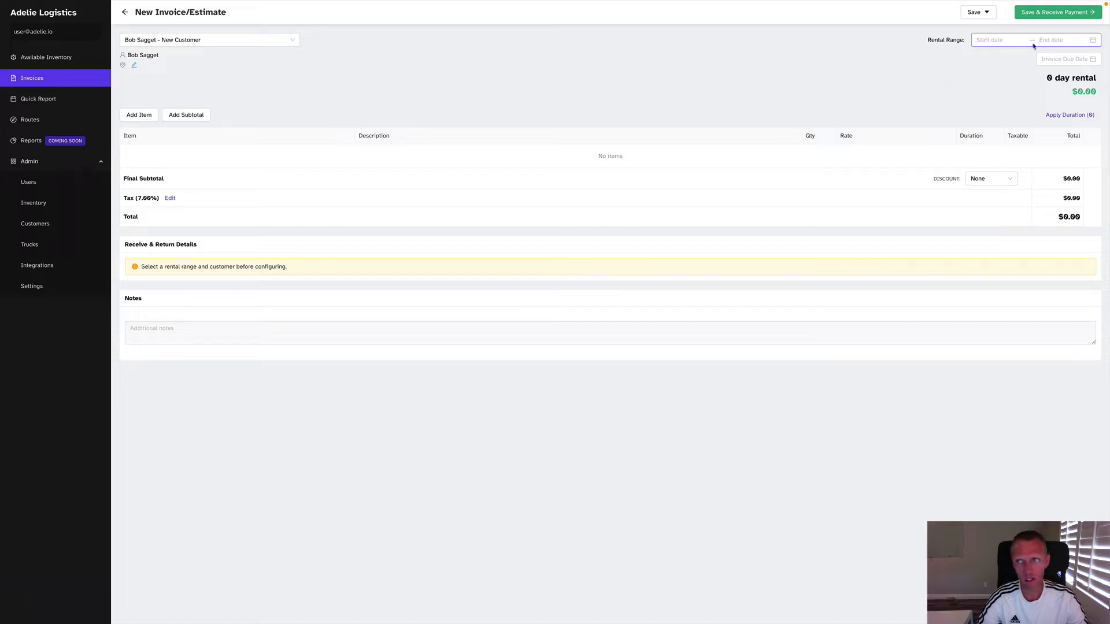
Set the invoice's rental range from May 25th 2022 to May 30th 2022.
left_click(991, 41)
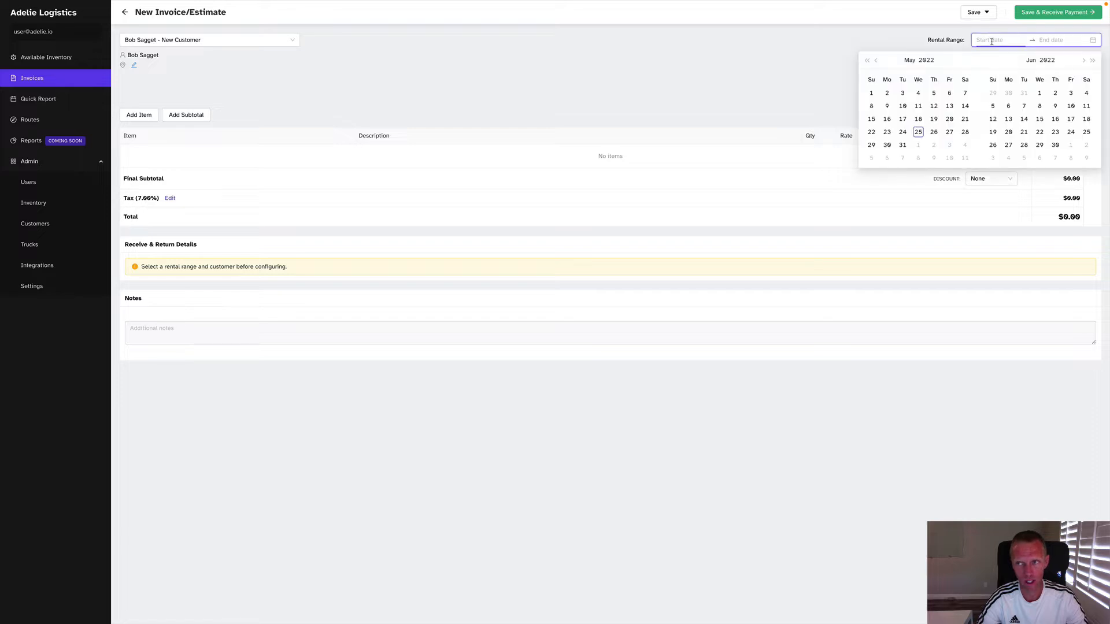
left_click(919, 132)
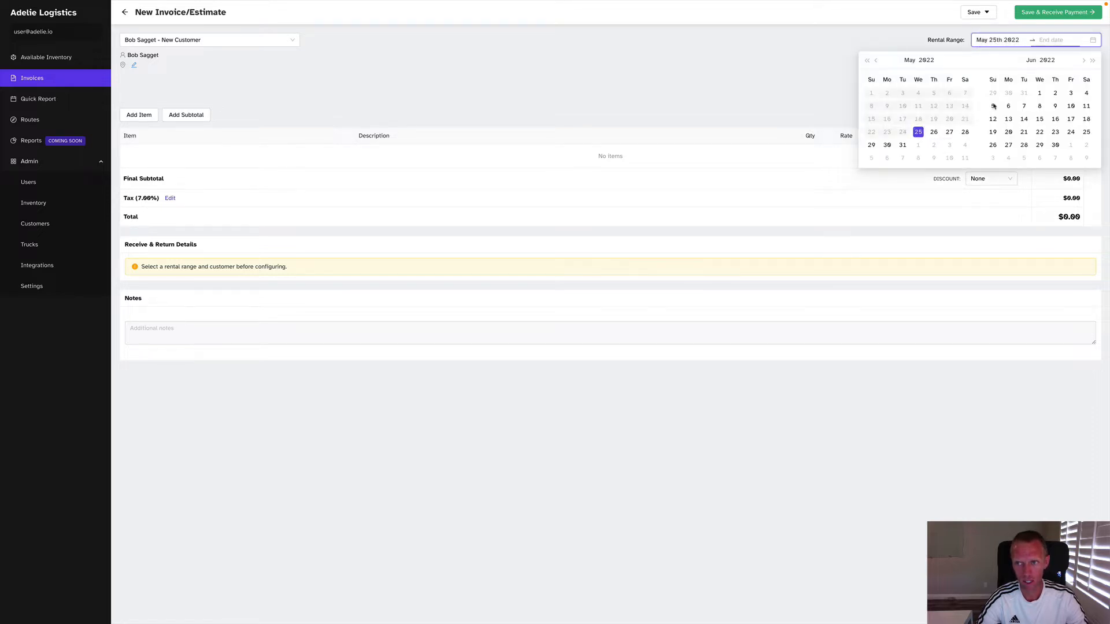
left_click(887, 146)
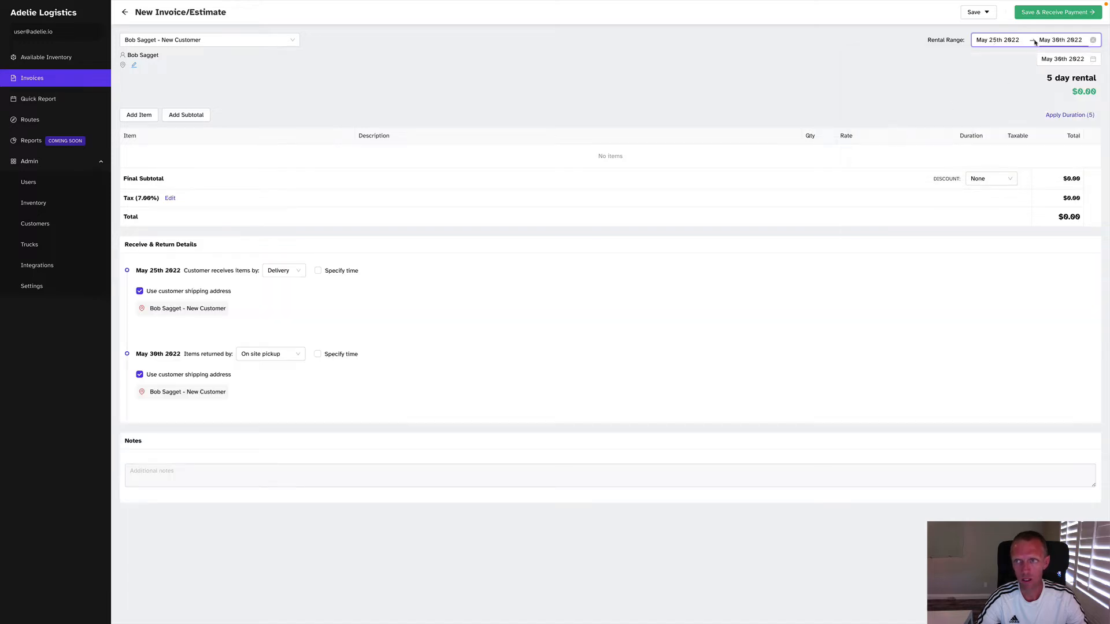
Set the invoice due date to May 25th 2022.
left_click(1062, 59)
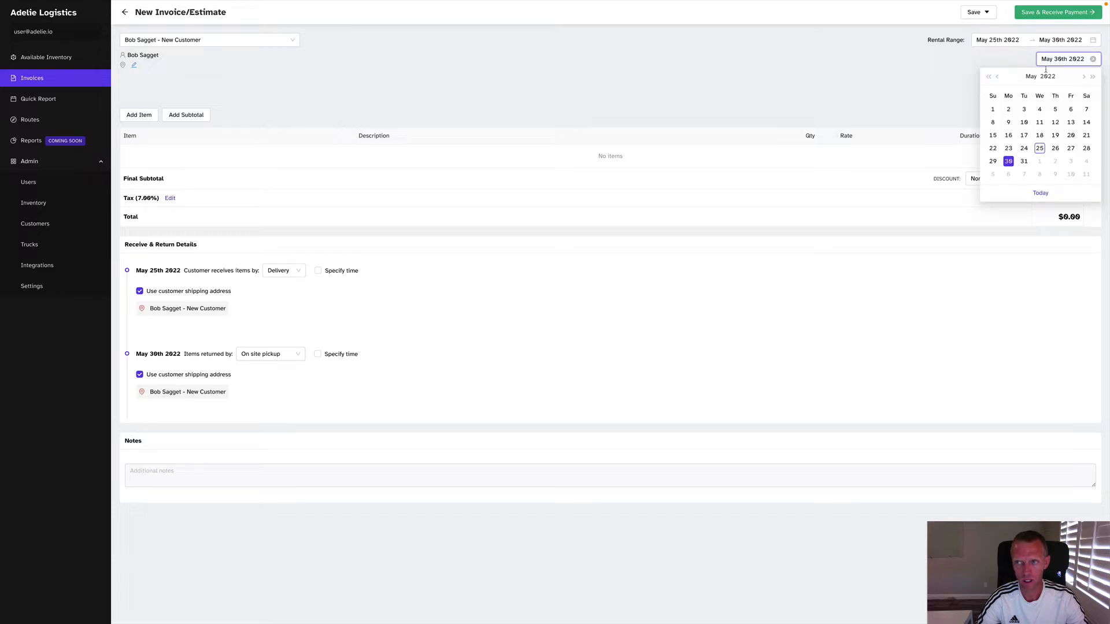
left_click(1039, 148)
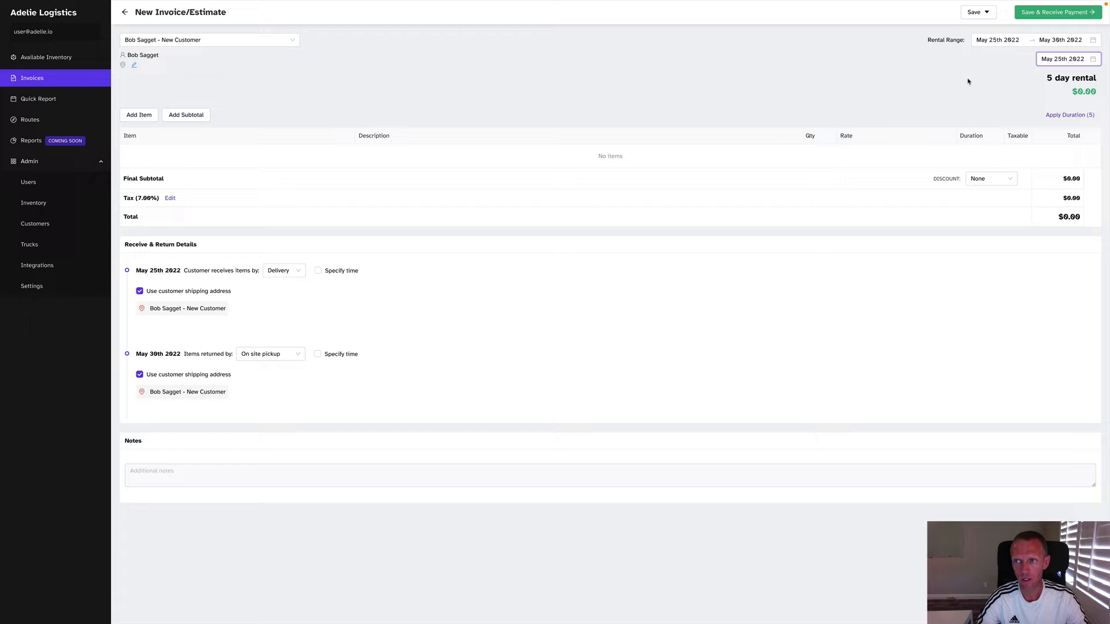
left_click(949, 79)
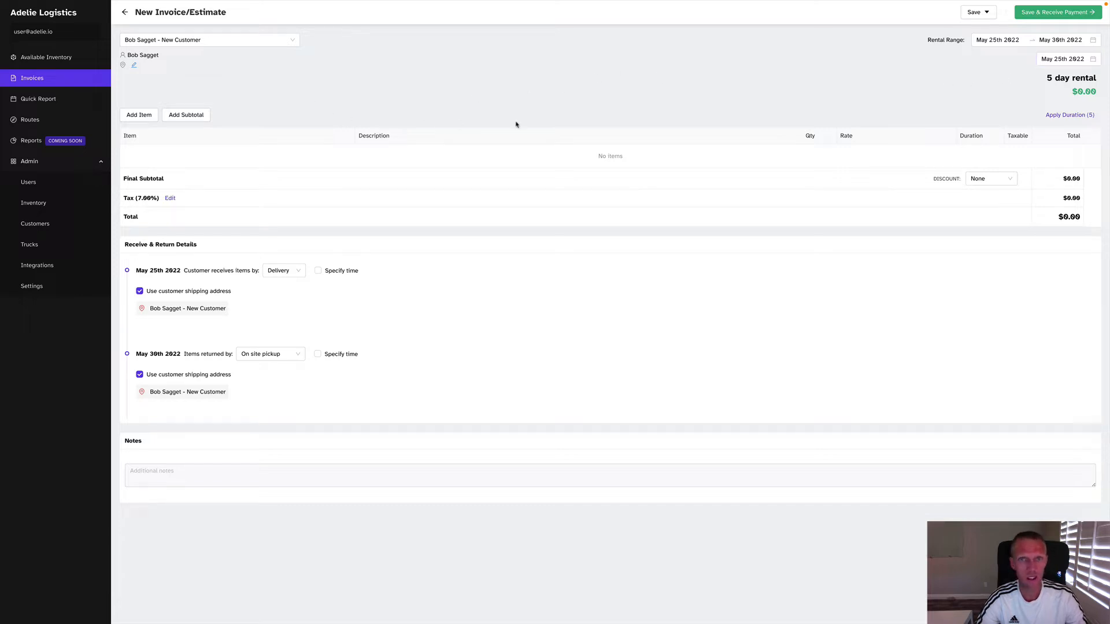
left_click_drag(1047, 77, 1094, 78)
left_click(1088, 78)
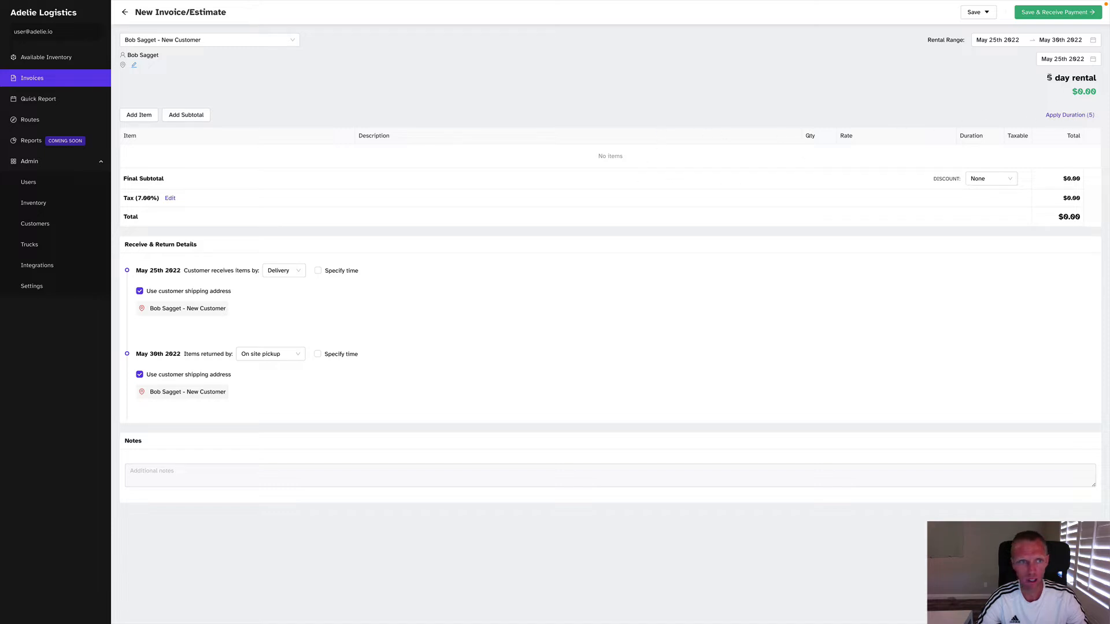
left_click_drag(1047, 78, 1082, 79)
left_click(1080, 79)
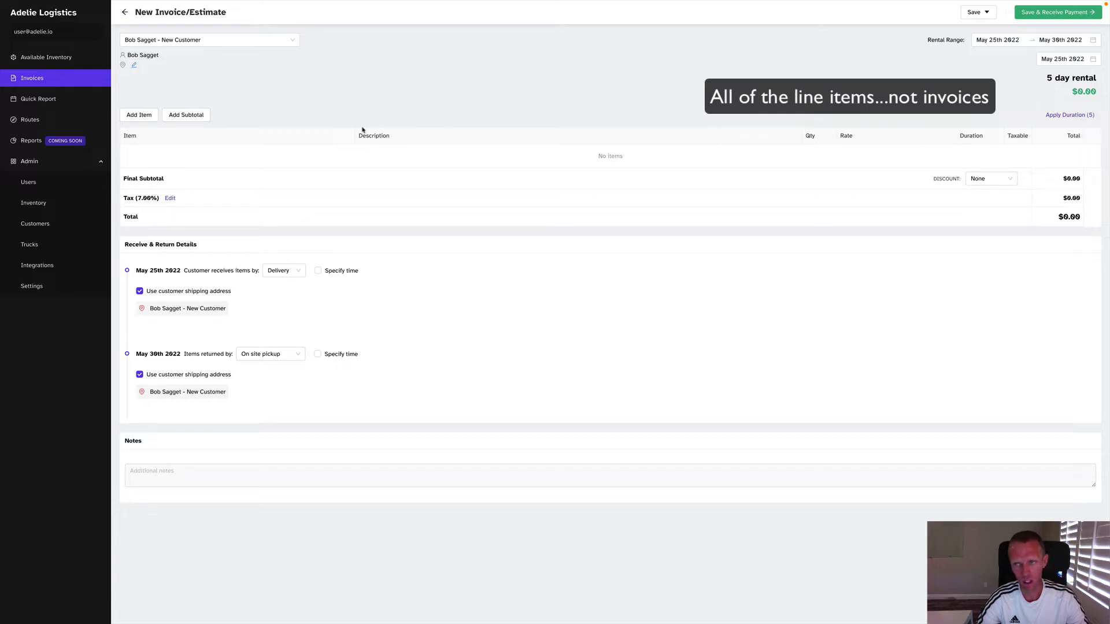
Add a line item to the invoice, search the inventory for 20x, and choose the 20X20 Frame Tent.
left_click(137, 118)
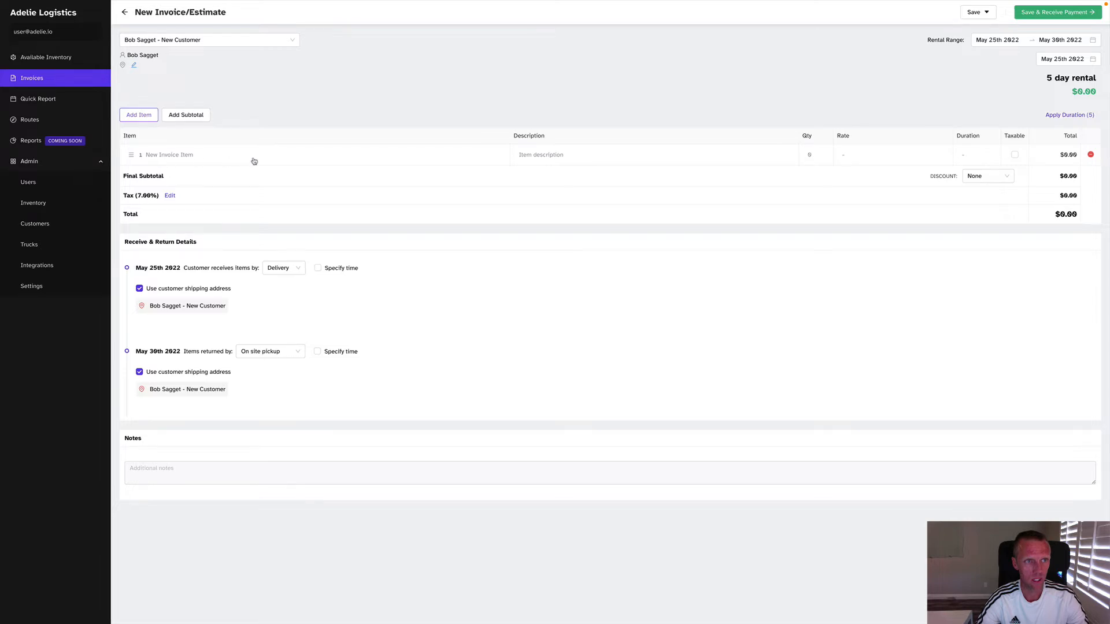
left_click(180, 155)
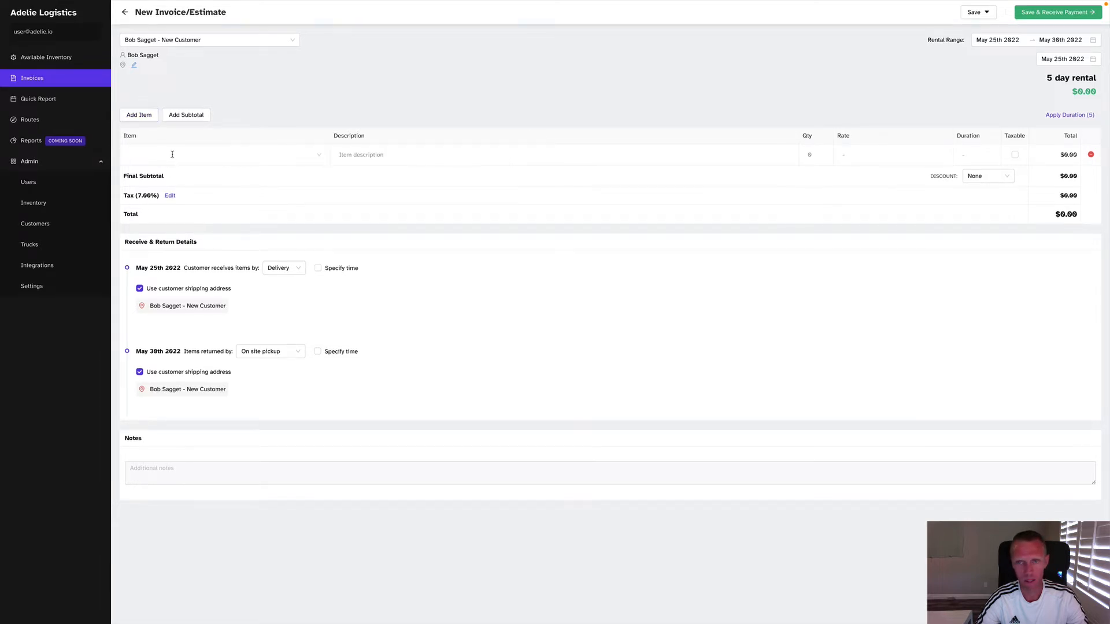
left_click(174, 155)
scroll(174, 202, "down", 10)
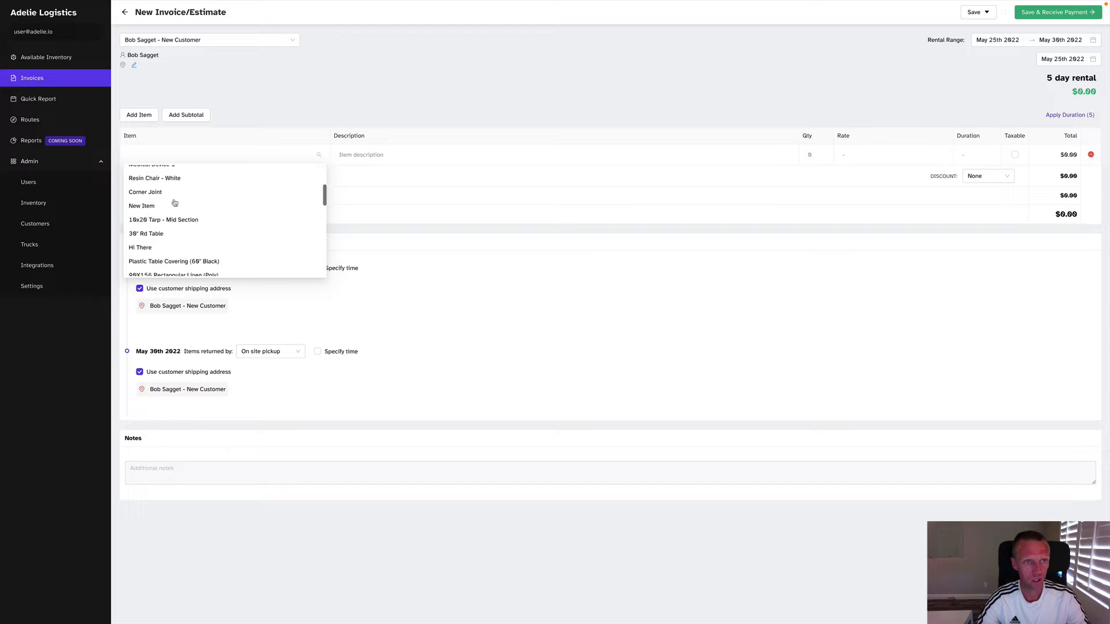
scroll(175, 202, "up", 10)
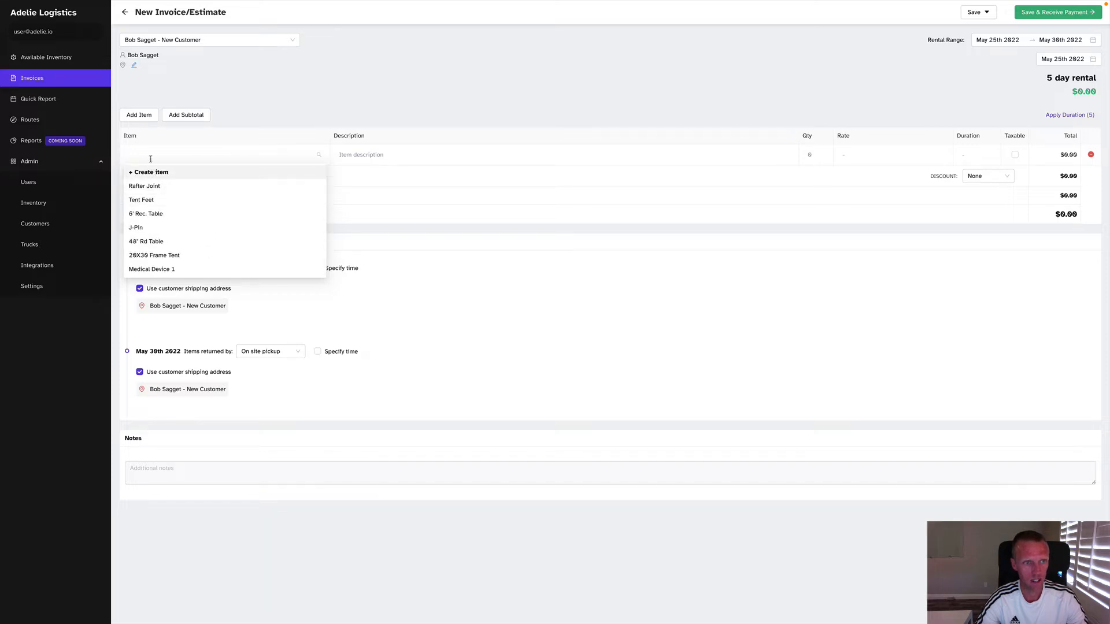
type("20x")
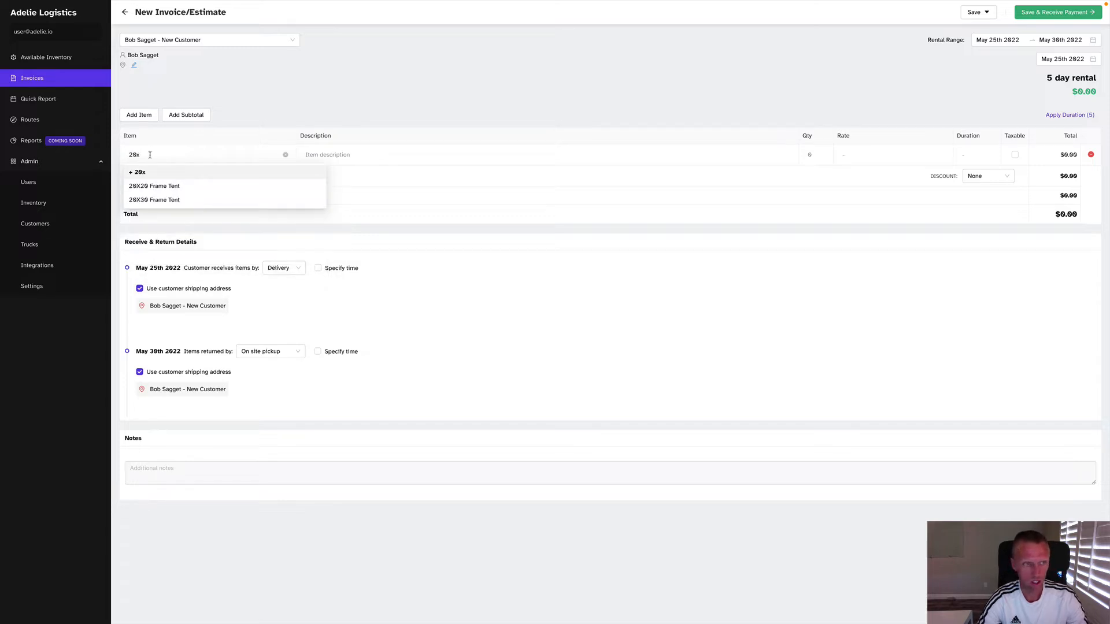
left_click(166, 188)
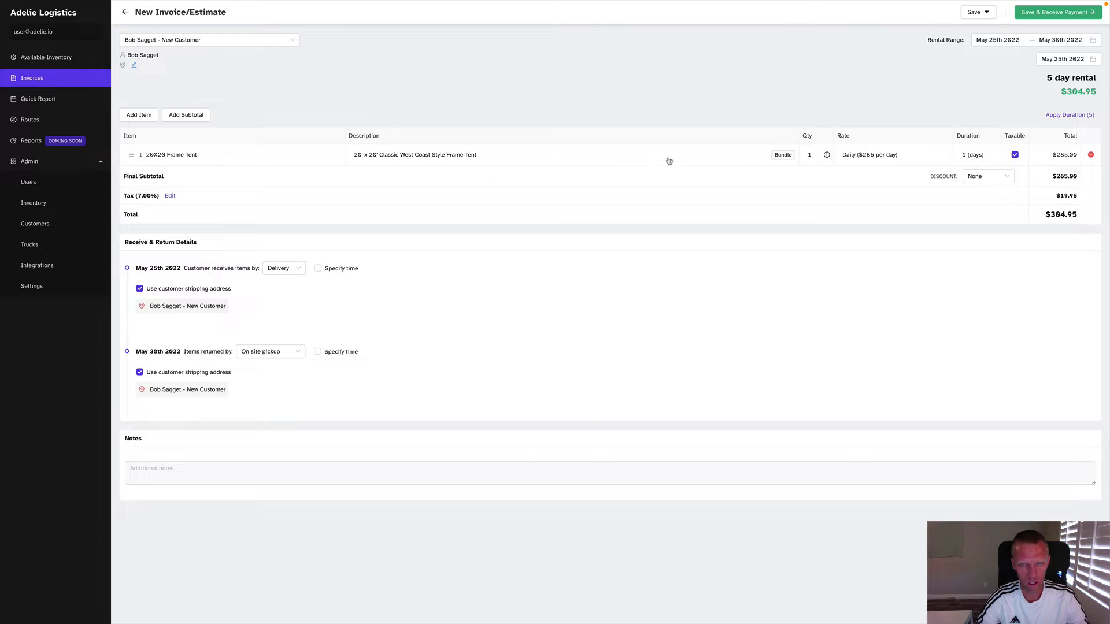
Examine the list of items included in the 20X20 Frame Tent bundle.
left_click(782, 156)
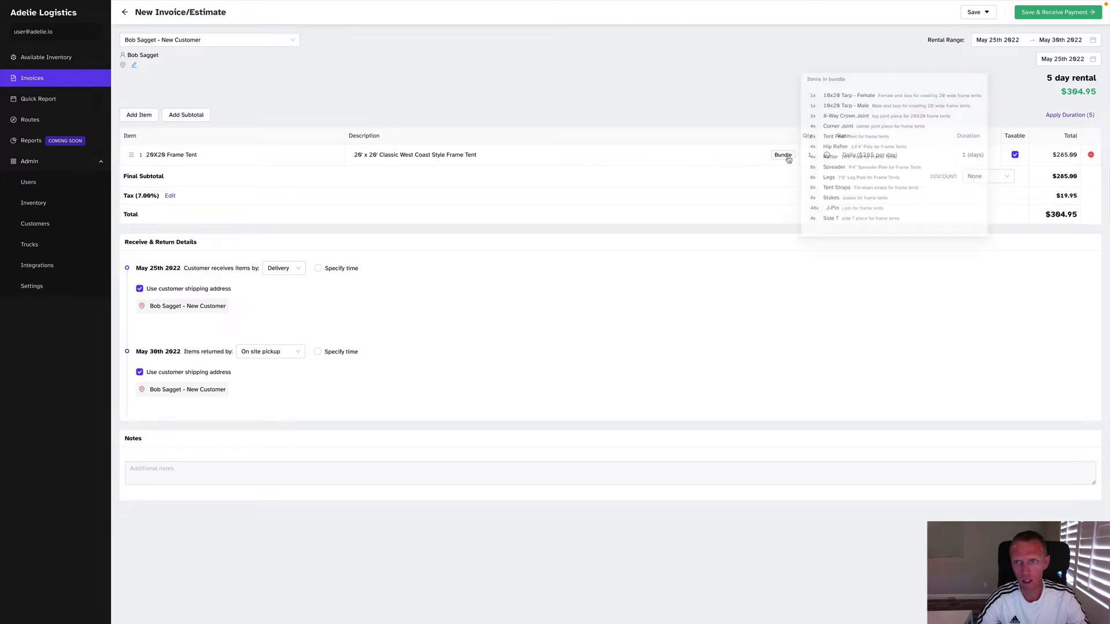
mouse_move(789, 158)
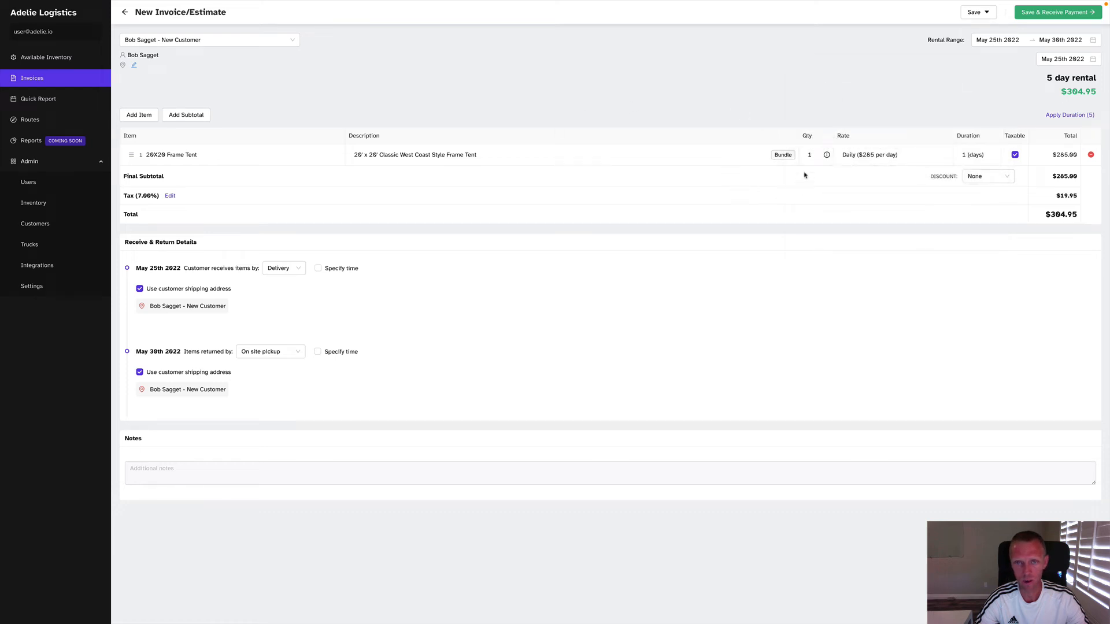
Set the quantity of the 20X20 Frame Tent line item to 2.
left_click(809, 155)
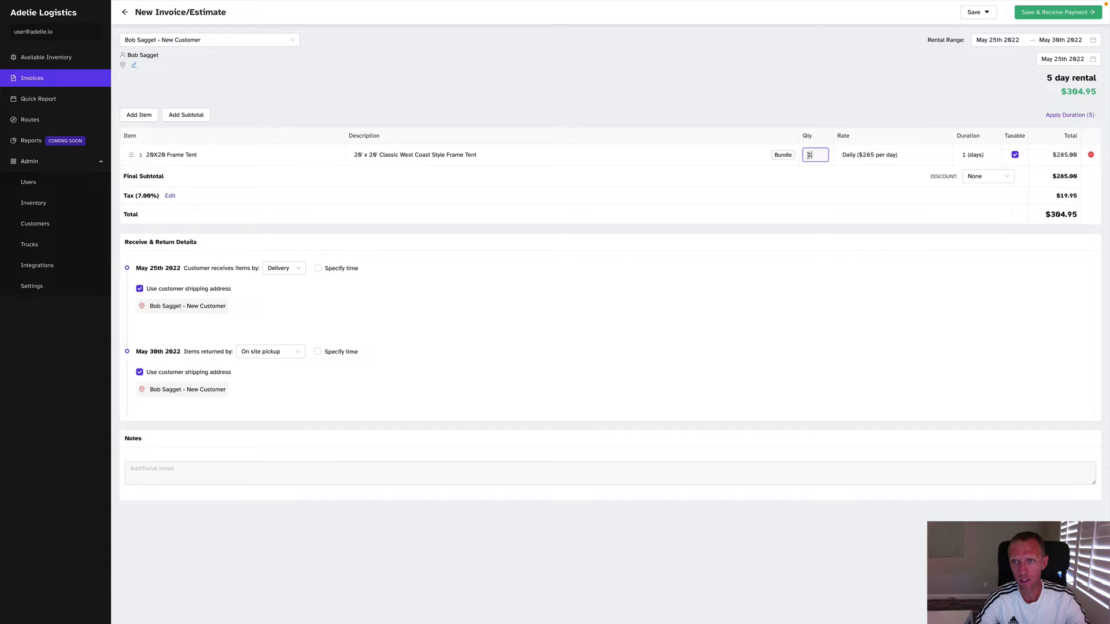
double_click(809, 155)
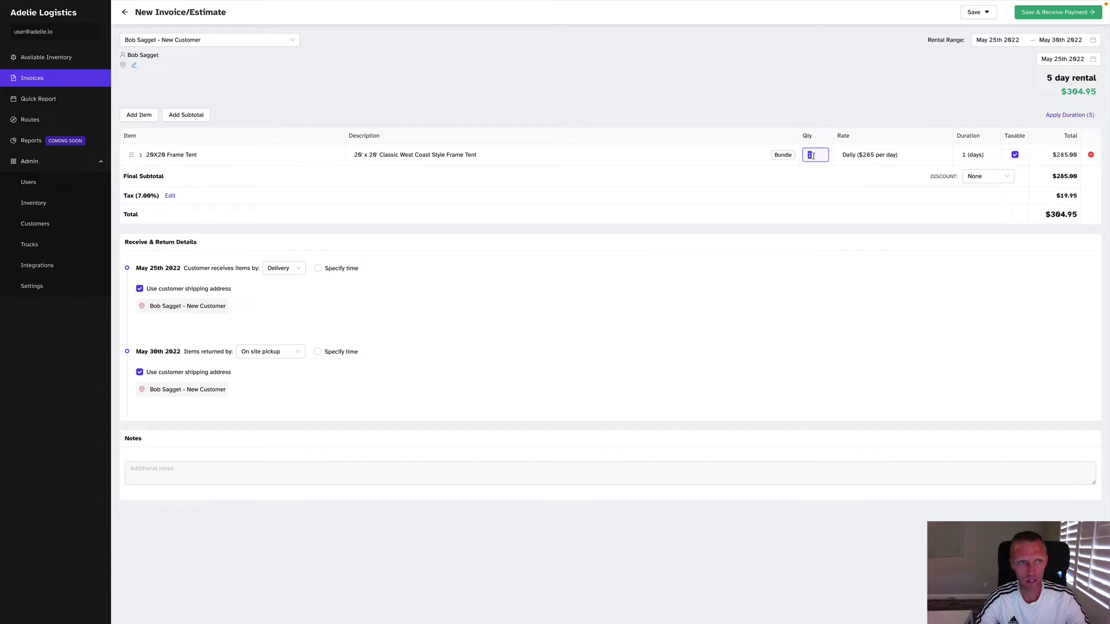
type("2")
left_click(825, 114)
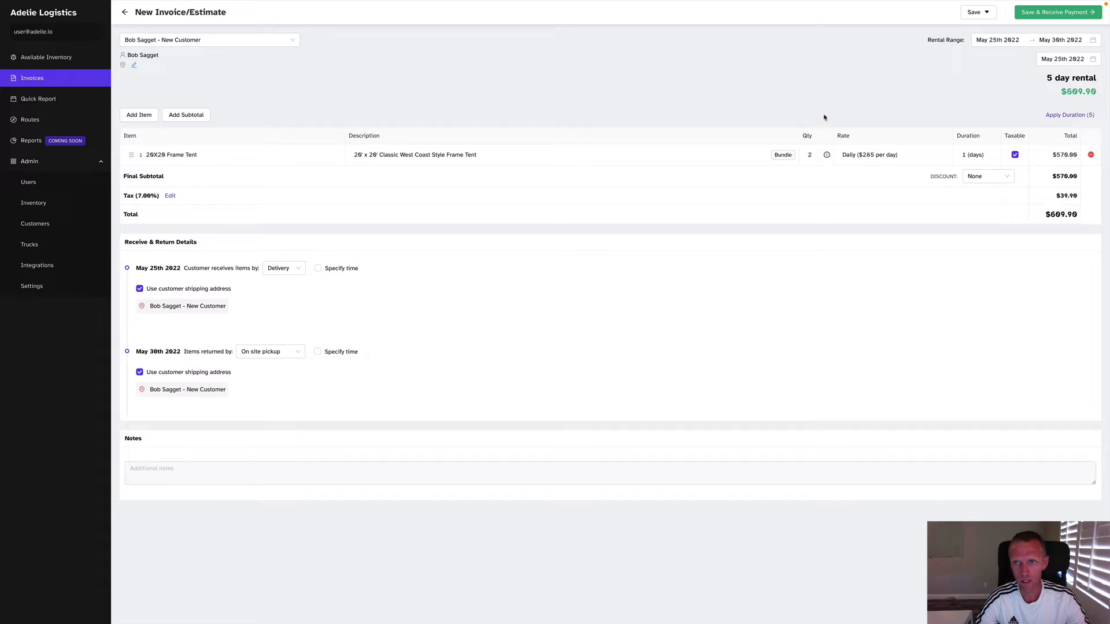
Switch the 20X20 Frame Tent's rate to Weekly at 400 per week, keeping a duration of 1 week.
left_click(887, 154)
left_click(895, 155)
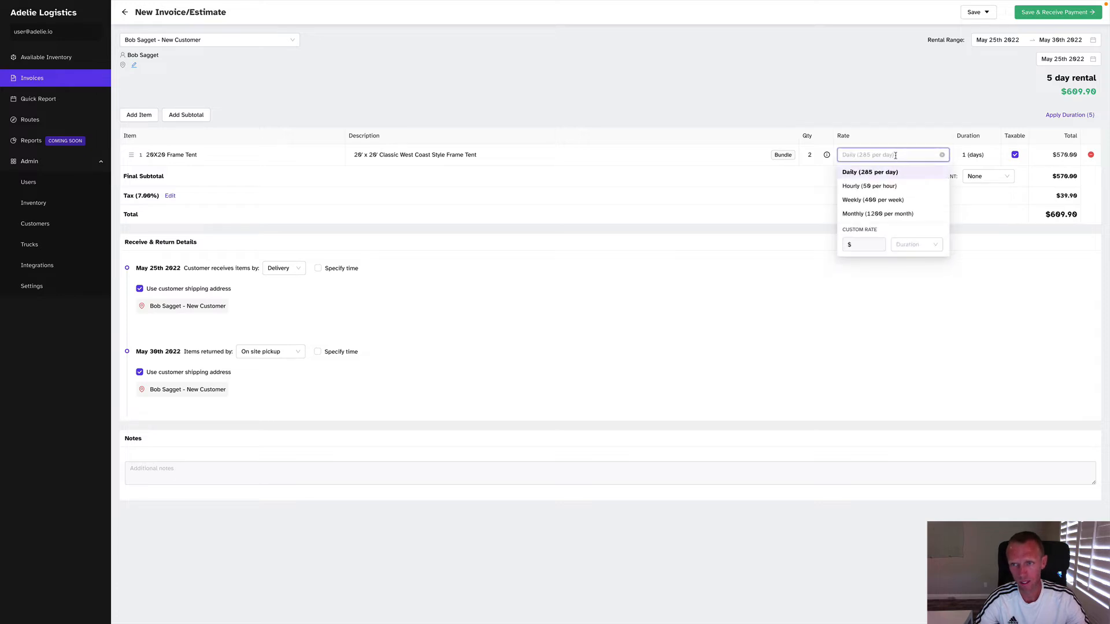
left_click(868, 200)
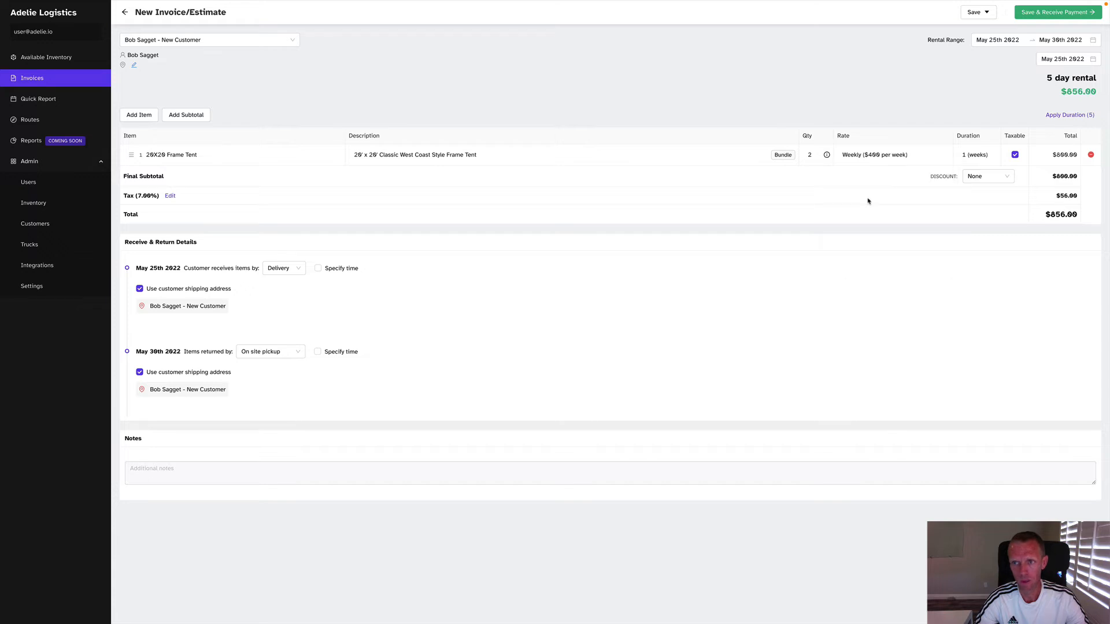
left_click(966, 156)
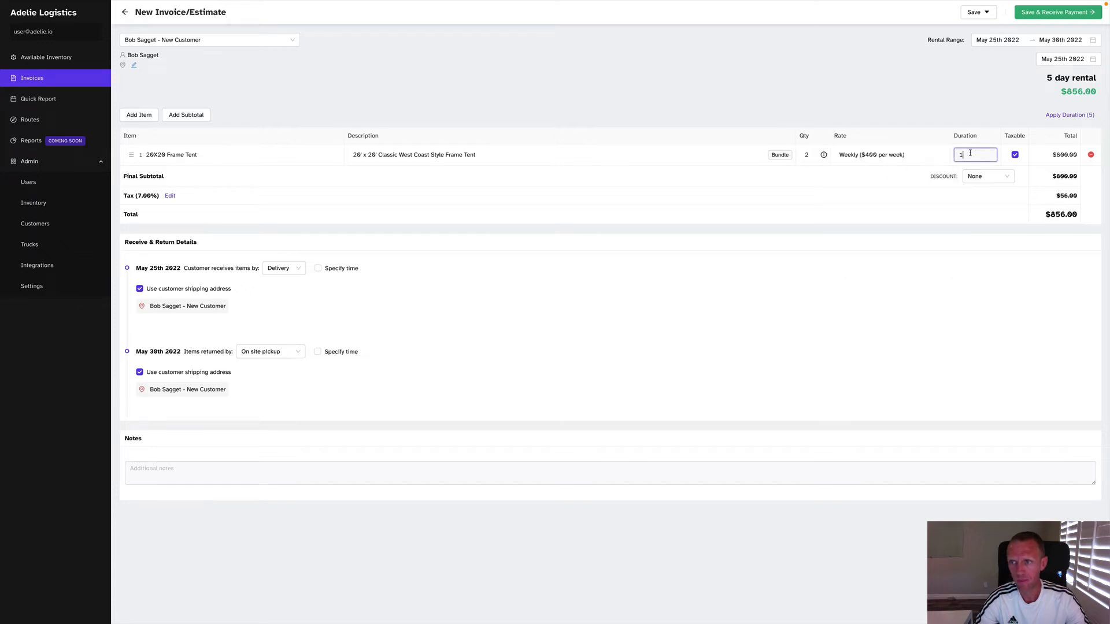
key("Return")
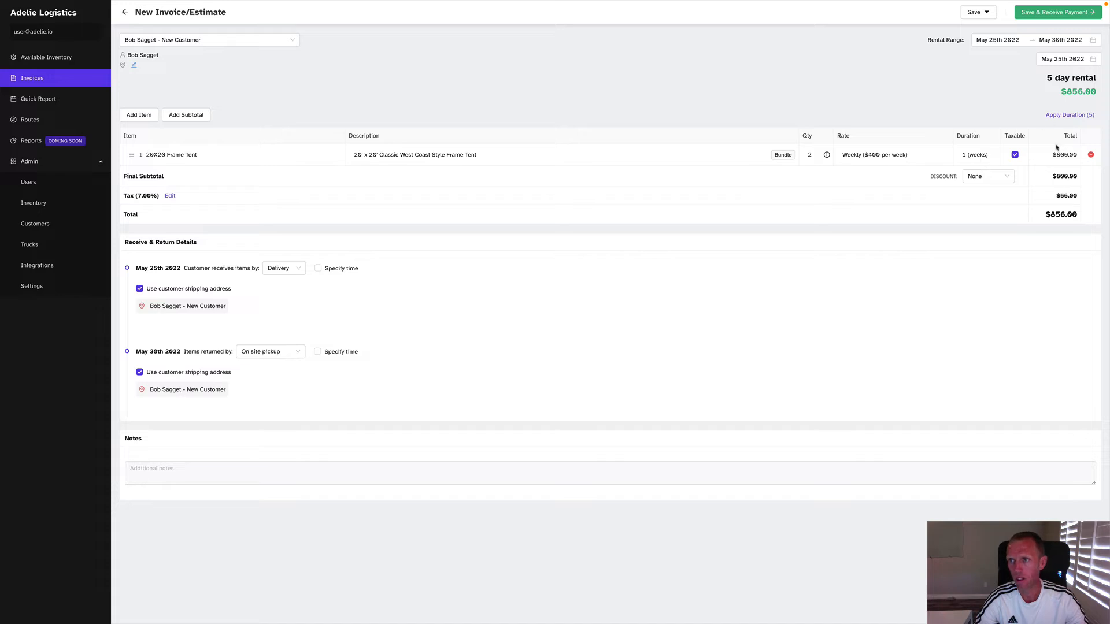
Add the 60" Rd Table as a second line item, searching for 60, with a quantity of 4.
left_click(145, 120)
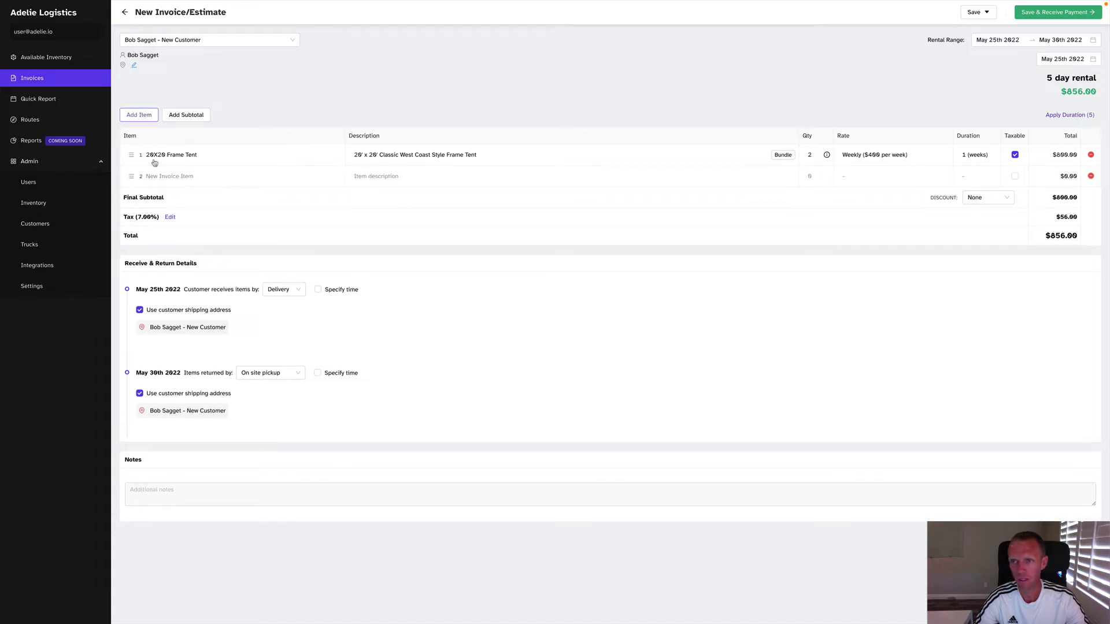
type("60")
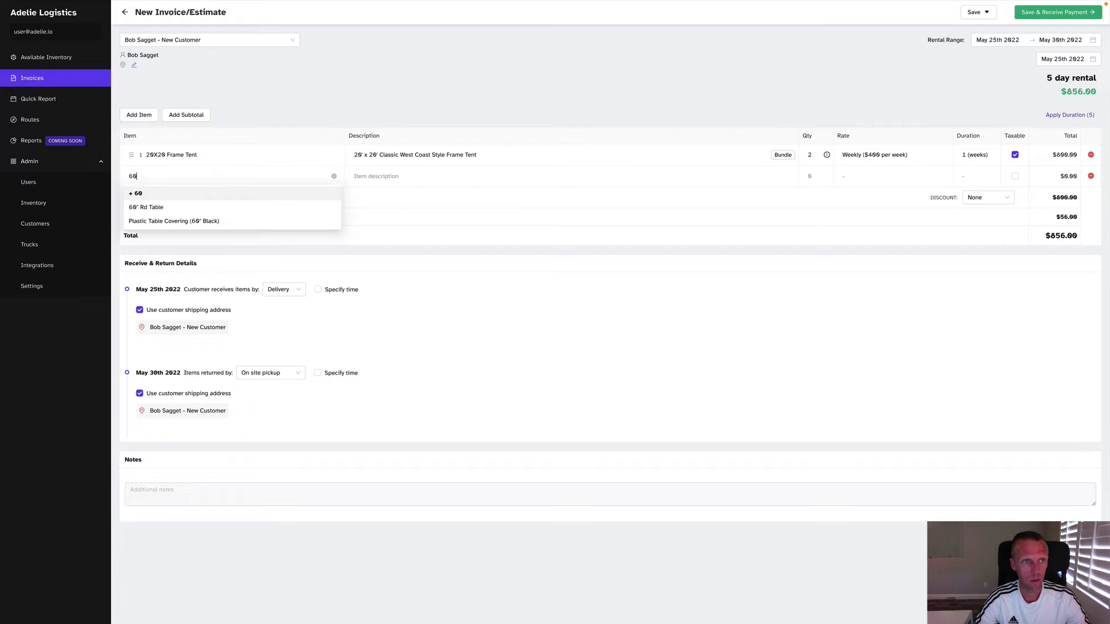
left_click(155, 207)
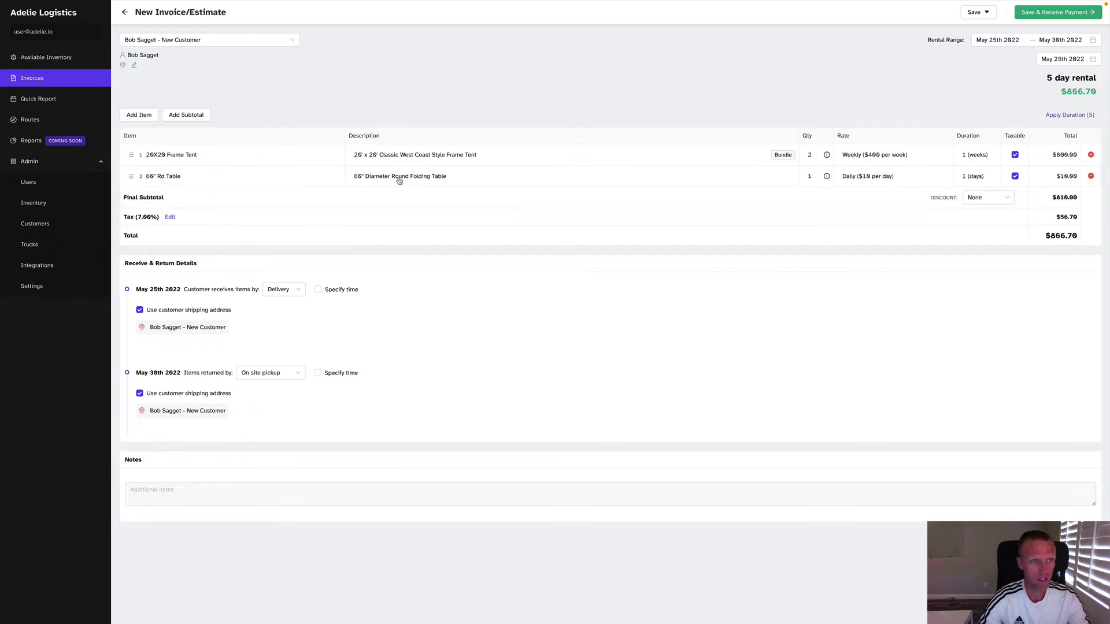
left_click(805, 176)
type("4")
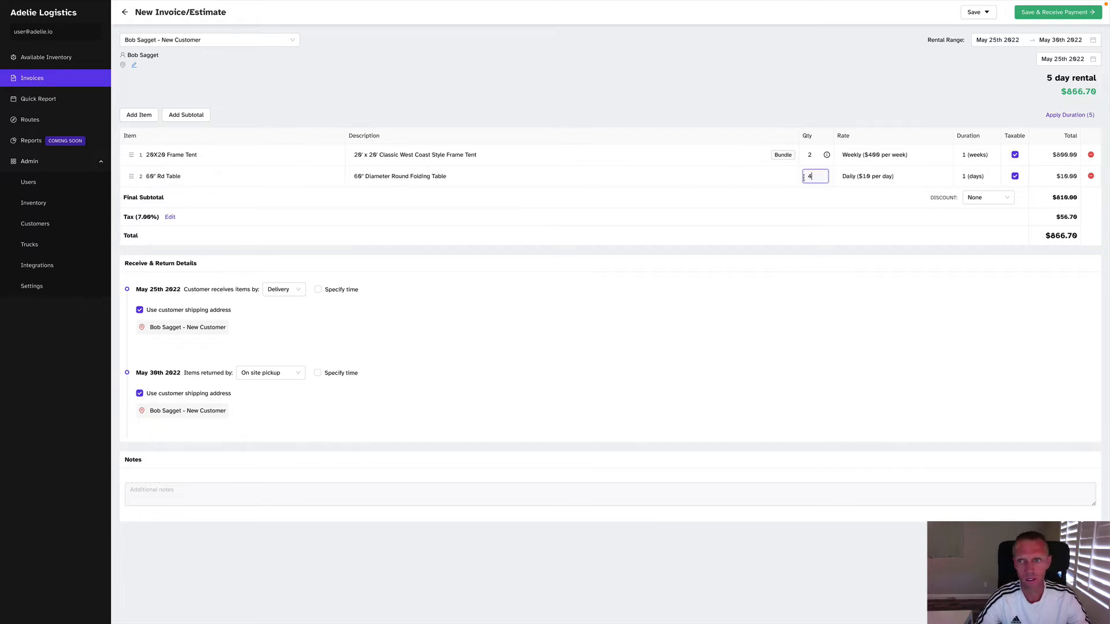
left_click(871, 99)
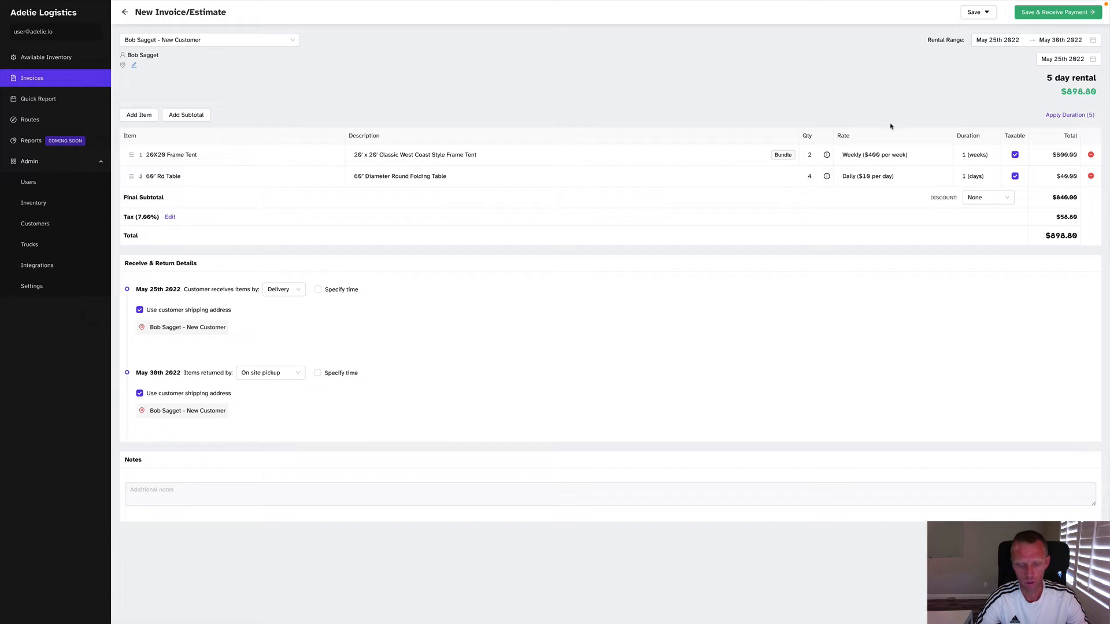
Keep the 60" Rd Table on its daily rate and set its duration to 5 days.
left_click(892, 176)
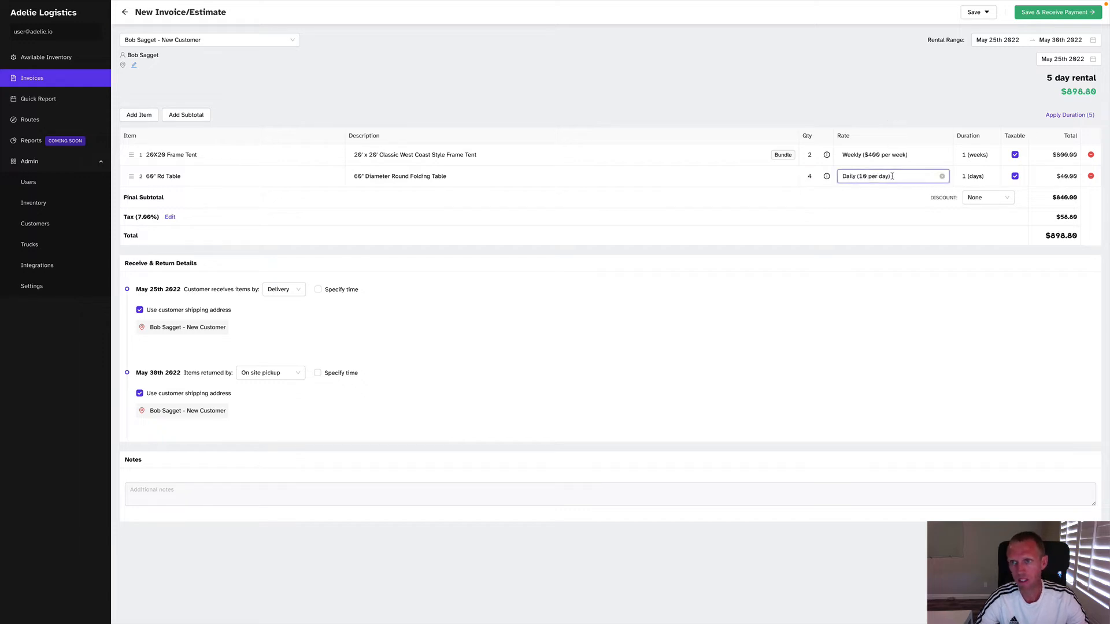
left_click(970, 175)
left_click_drag(970, 175, 957, 177)
type("5")
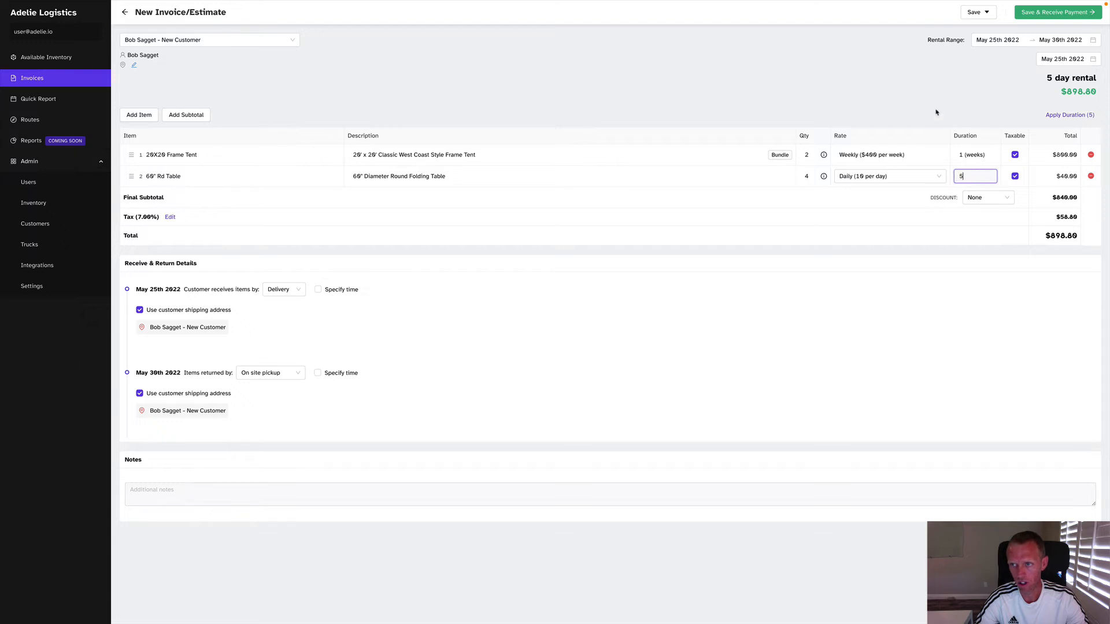
left_click(936, 106)
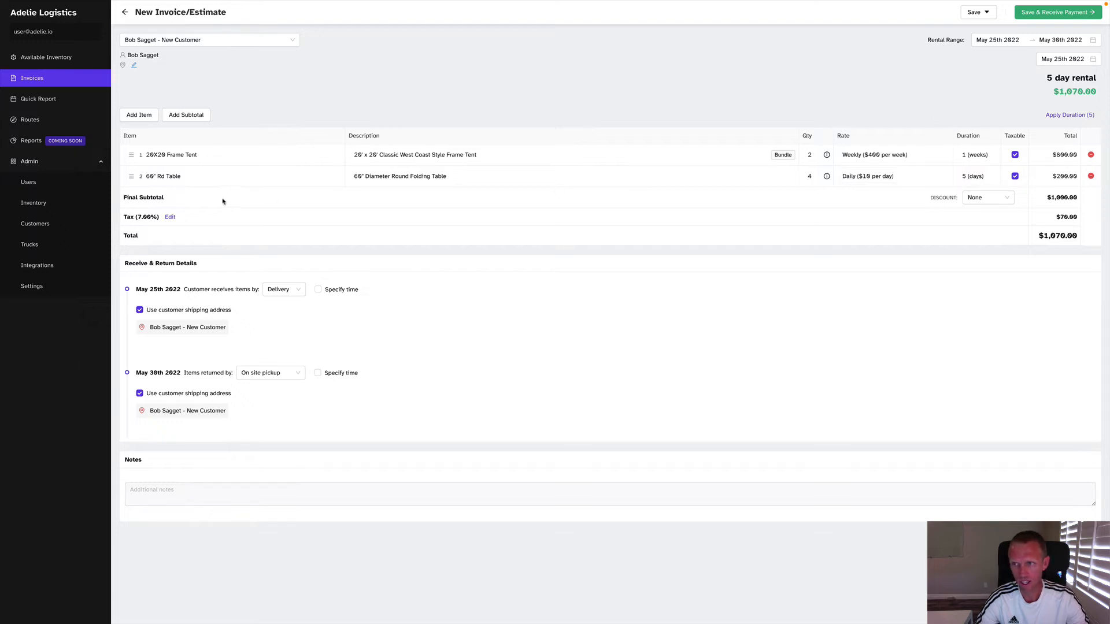
Add Chair - White Plastic/Metal Folding as a third line item, searching for cha, with a quantity of 40.
left_click(137, 118)
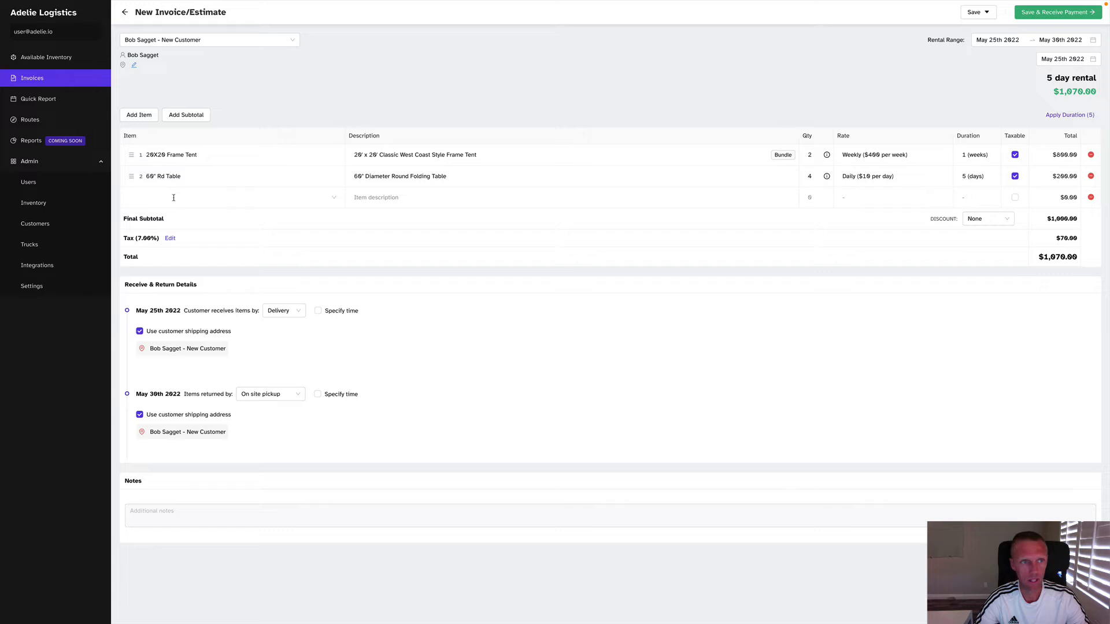
type("cha")
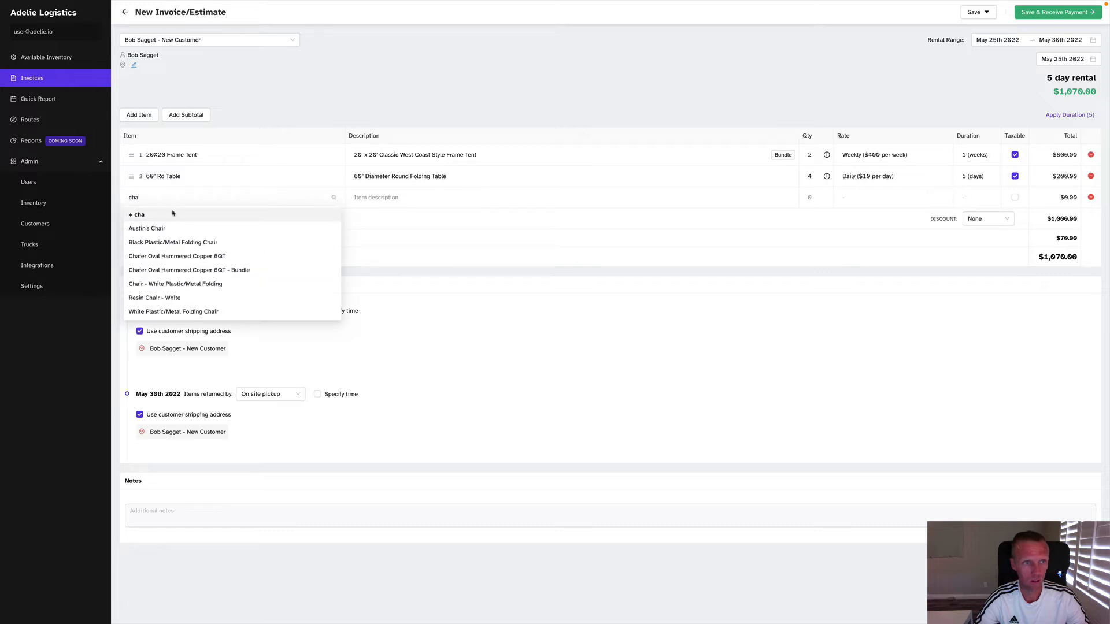
left_click(172, 284)
left_click(802, 201)
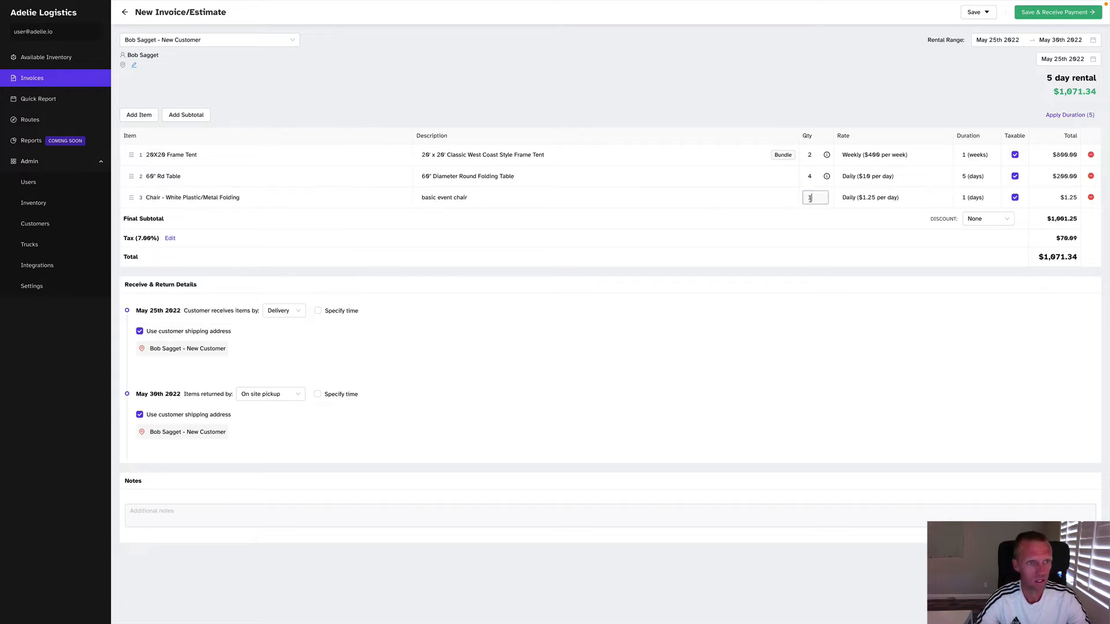
type("40")
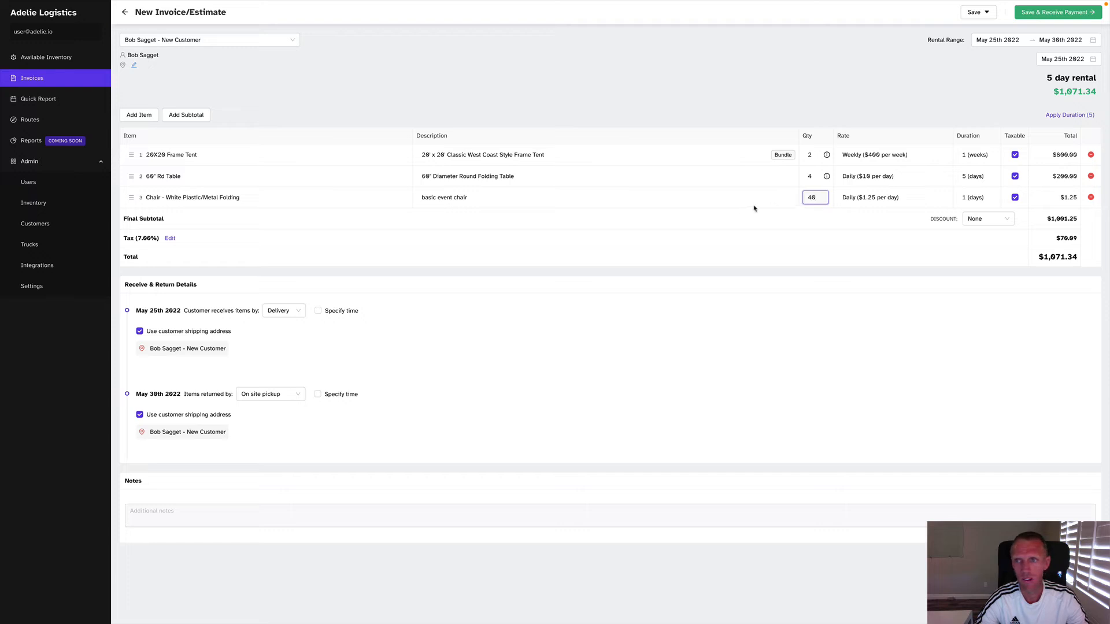
key("Return")
Set the rental duration of the white folding chairs to 5 days.
left_click(976, 201)
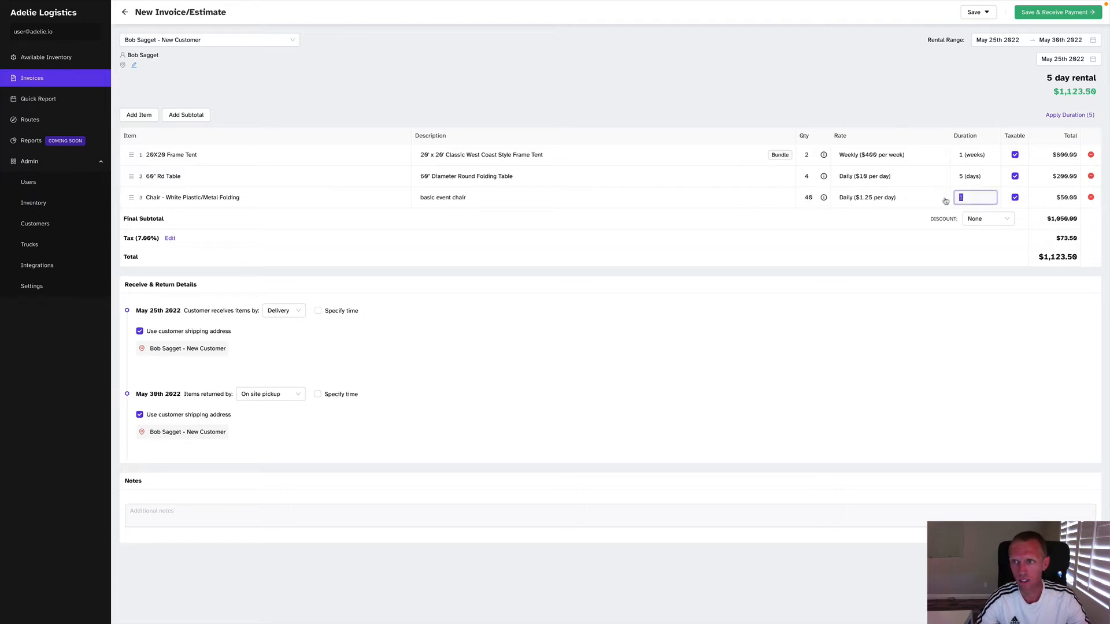
type("5")
key("Return")
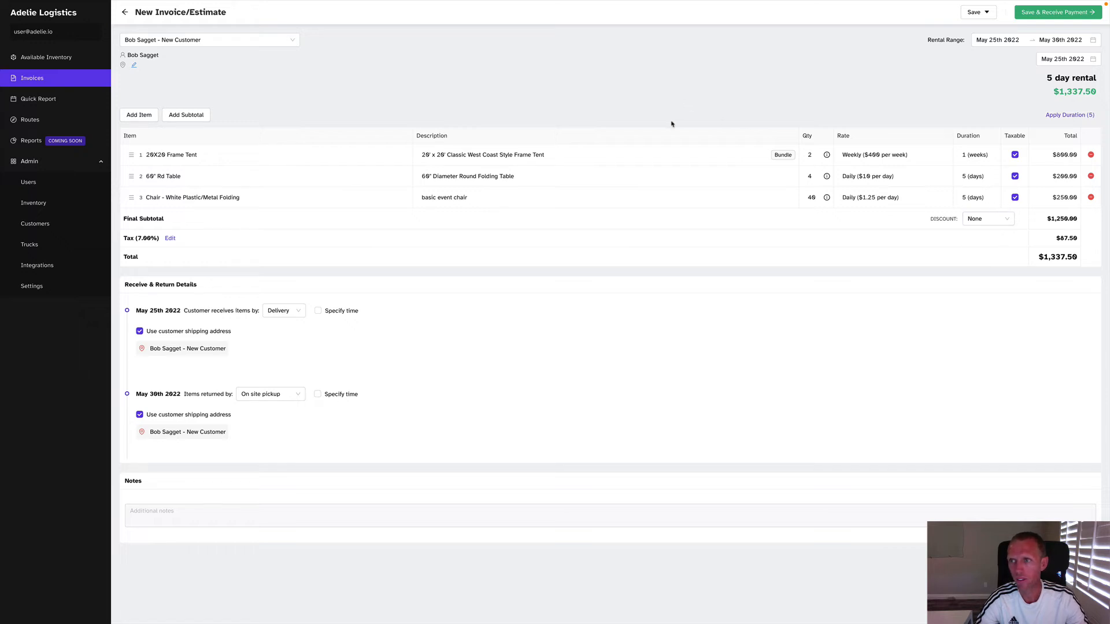
Apply a percentage discount of 5% to the invoice's final subtotal.
left_click(990, 221)
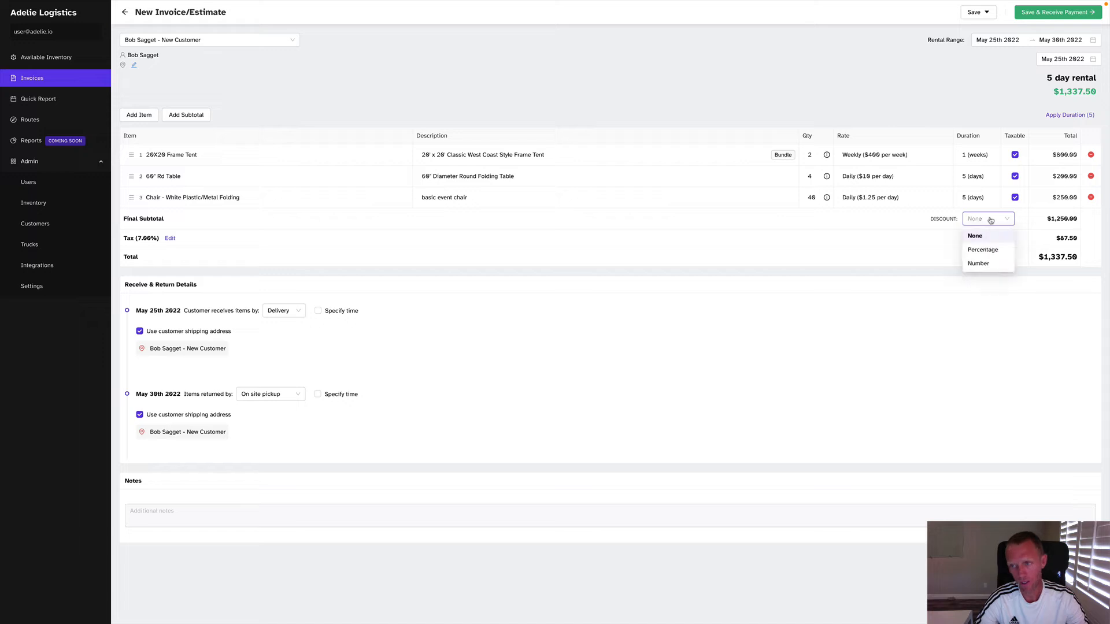
left_click(984, 253)
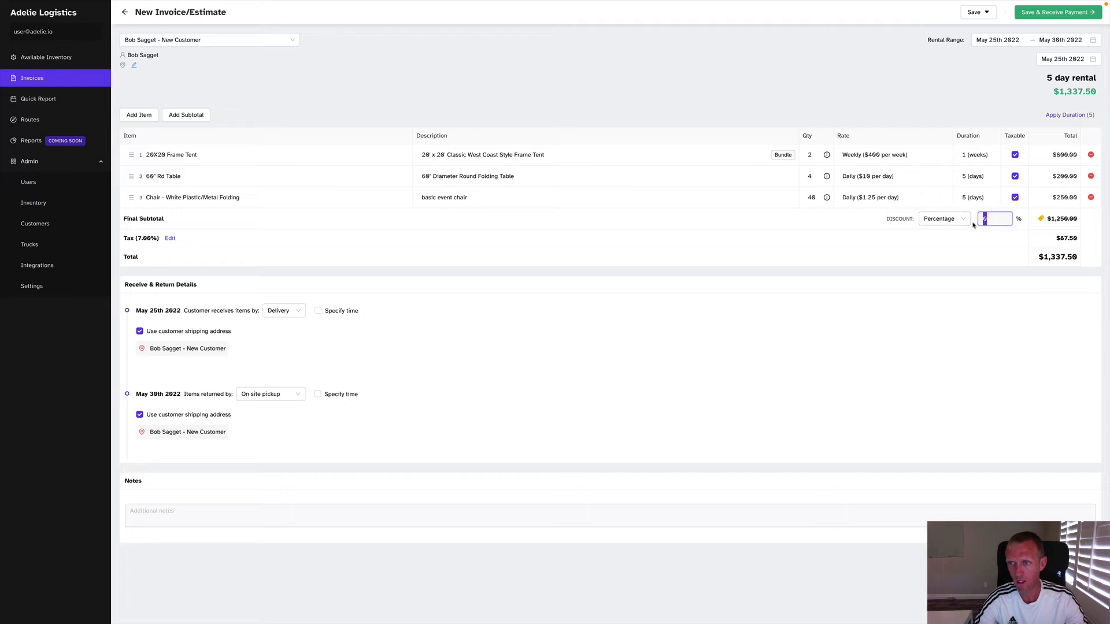
type("5")
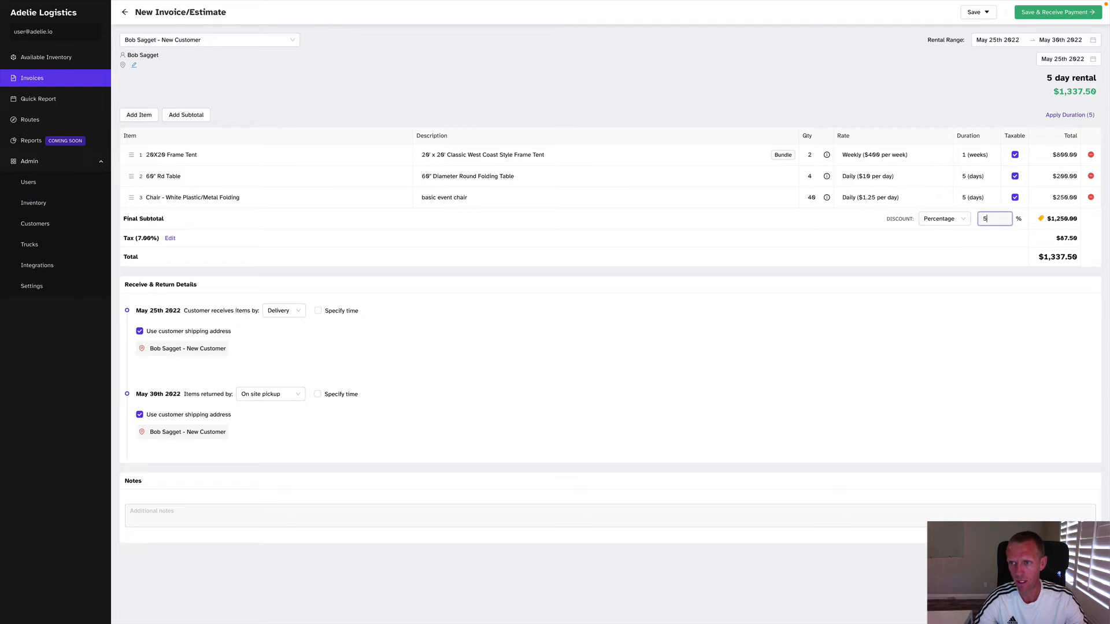
left_click(892, 95)
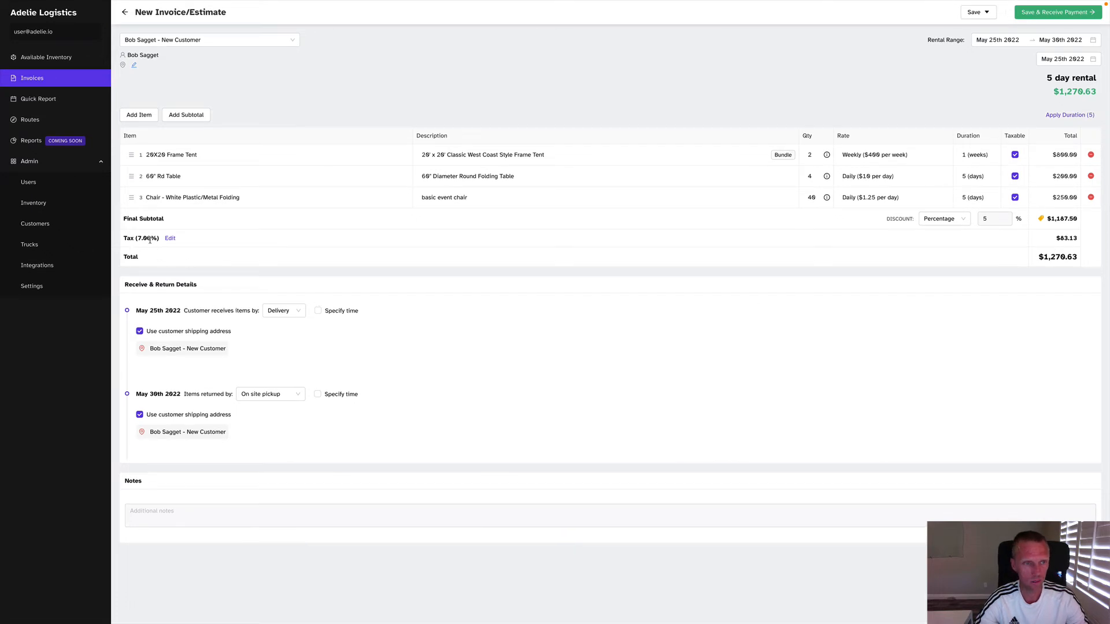
View the tax rate options for the invoice and dismiss them.
left_click(169, 238)
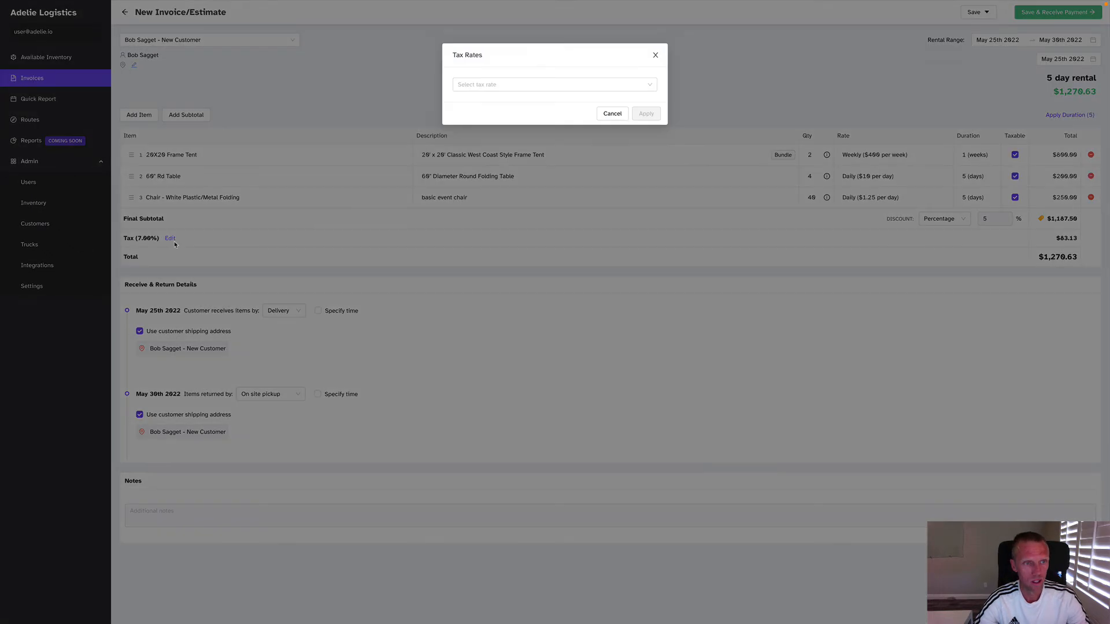
left_click(506, 88)
left_click(655, 56)
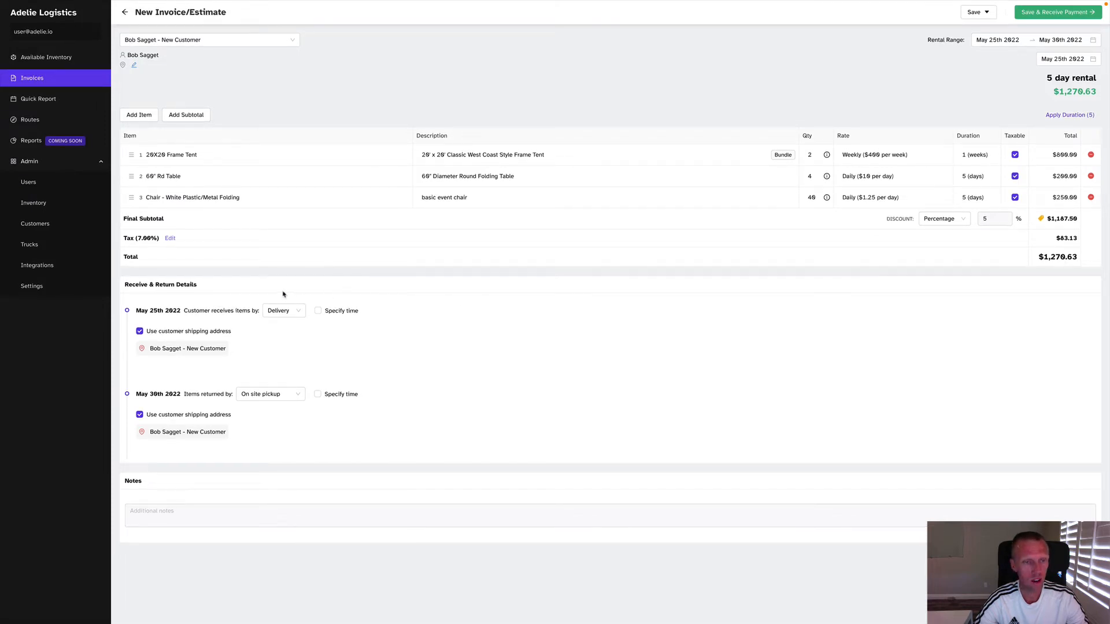
In the receive and return details, choose Delivery as how the customer receives the items on May 25th 2022.
left_click_drag(130, 286, 197, 288)
left_click(196, 288)
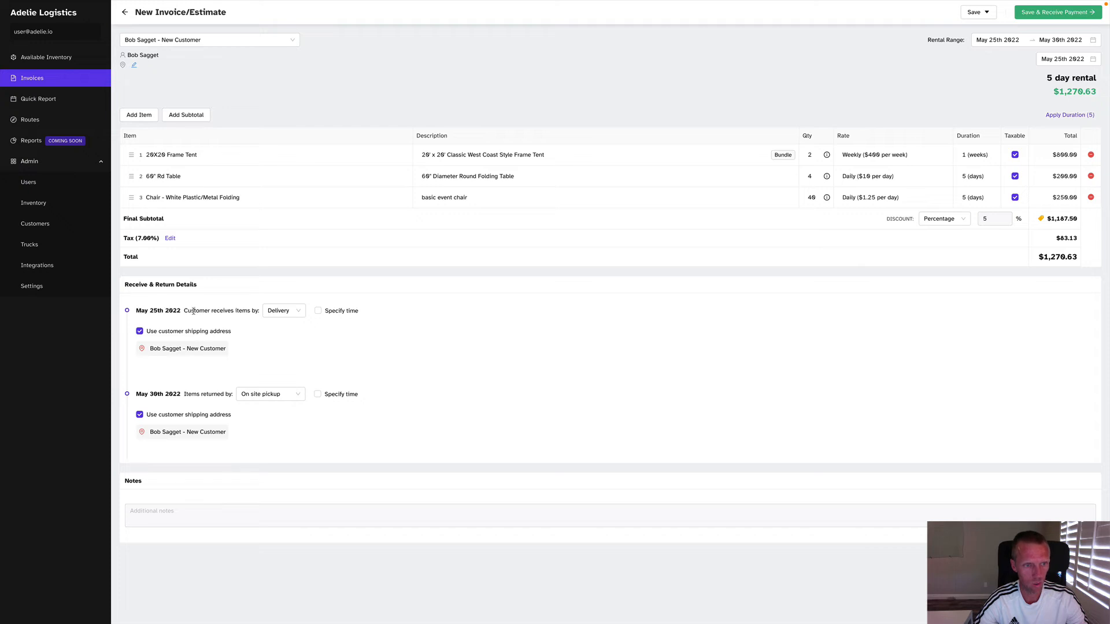
left_click_drag(193, 312, 291, 318)
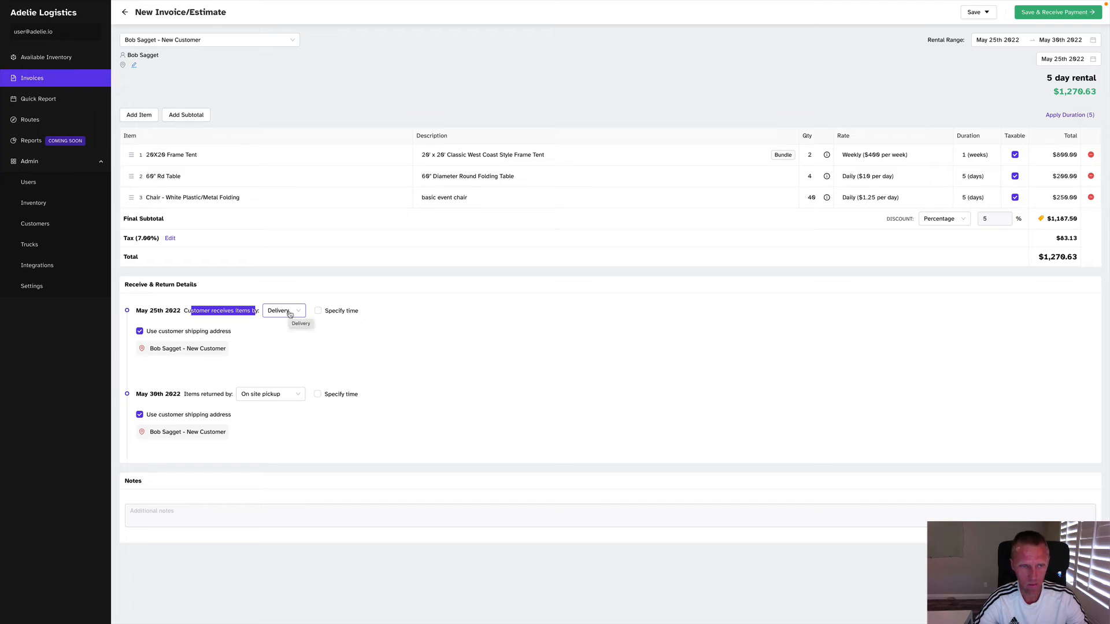
left_click(290, 312)
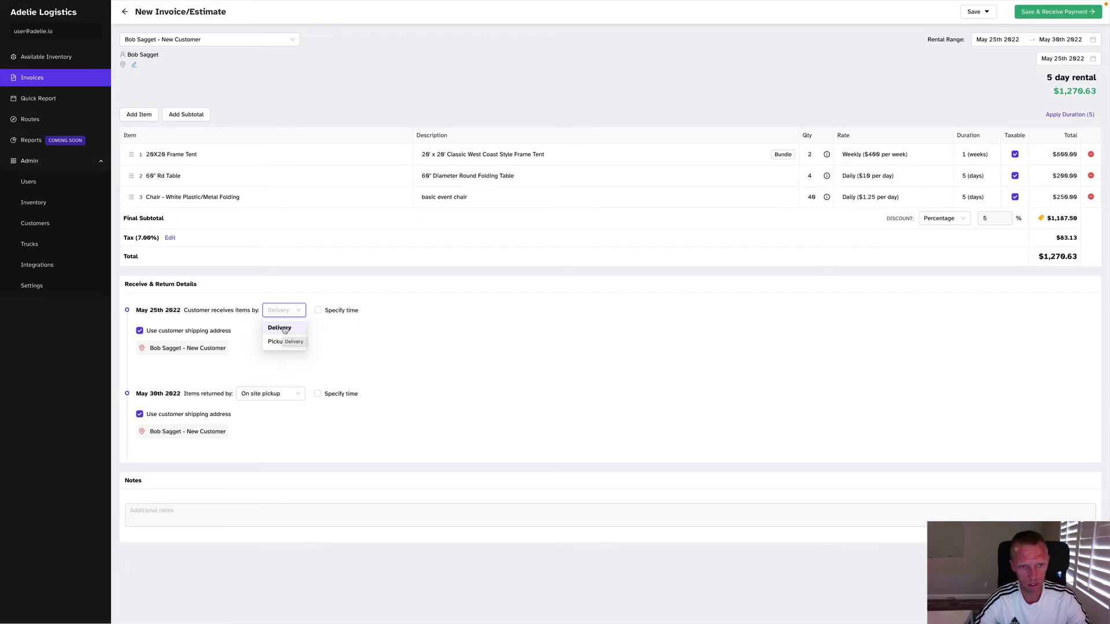
left_click(285, 328)
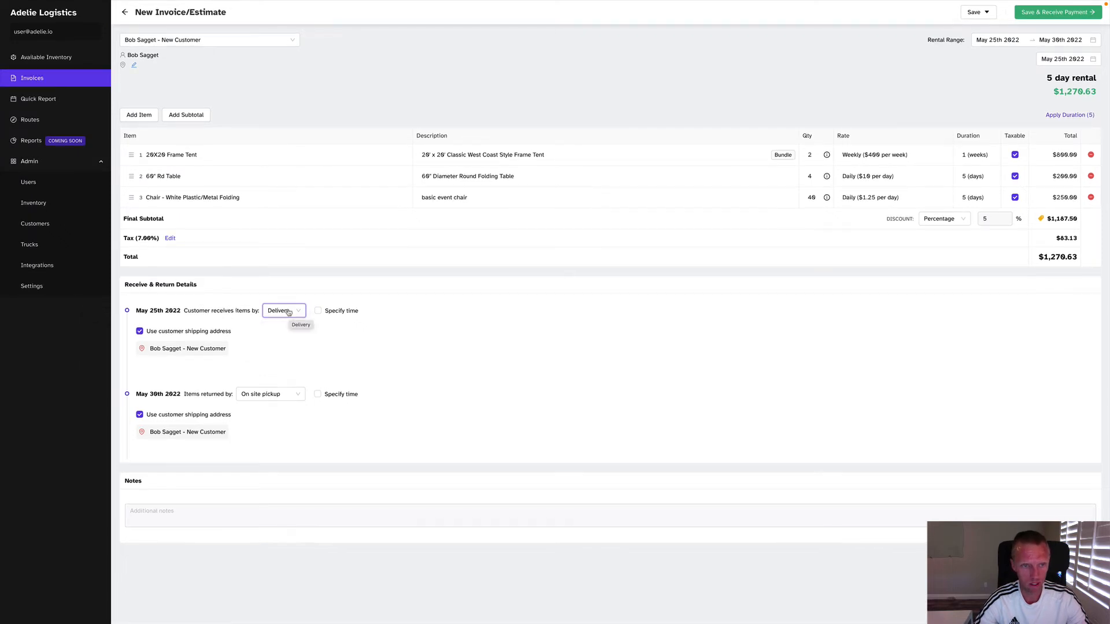
Specify a delivery time window from 9:00 am to 5:00 pm for May 25th 2022.
left_click(318, 312)
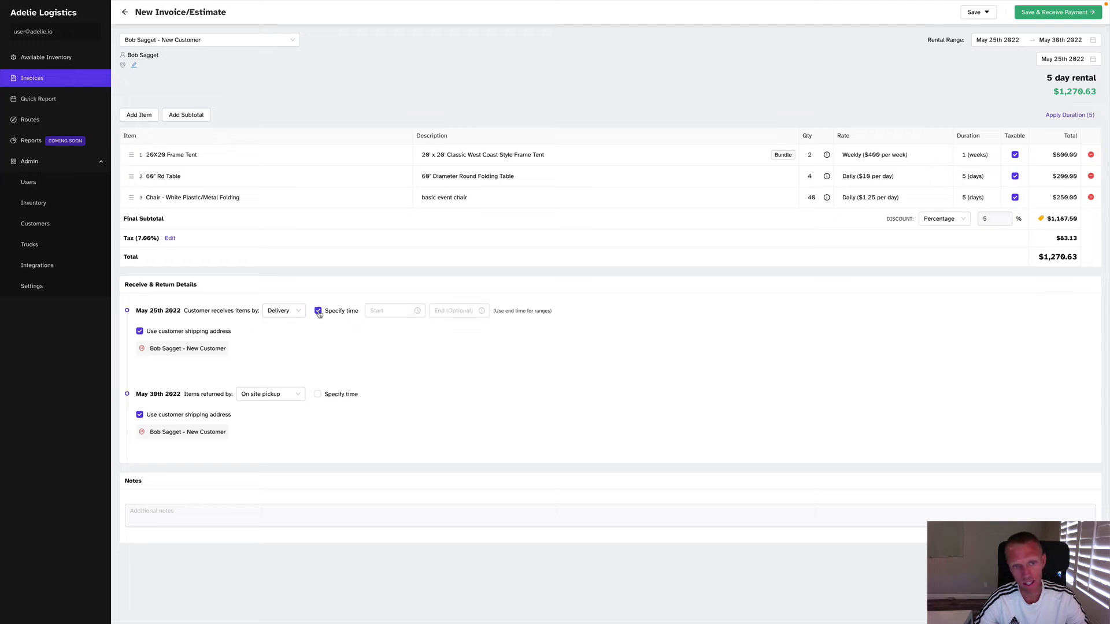
left_click(383, 310)
left_click(383, 310)
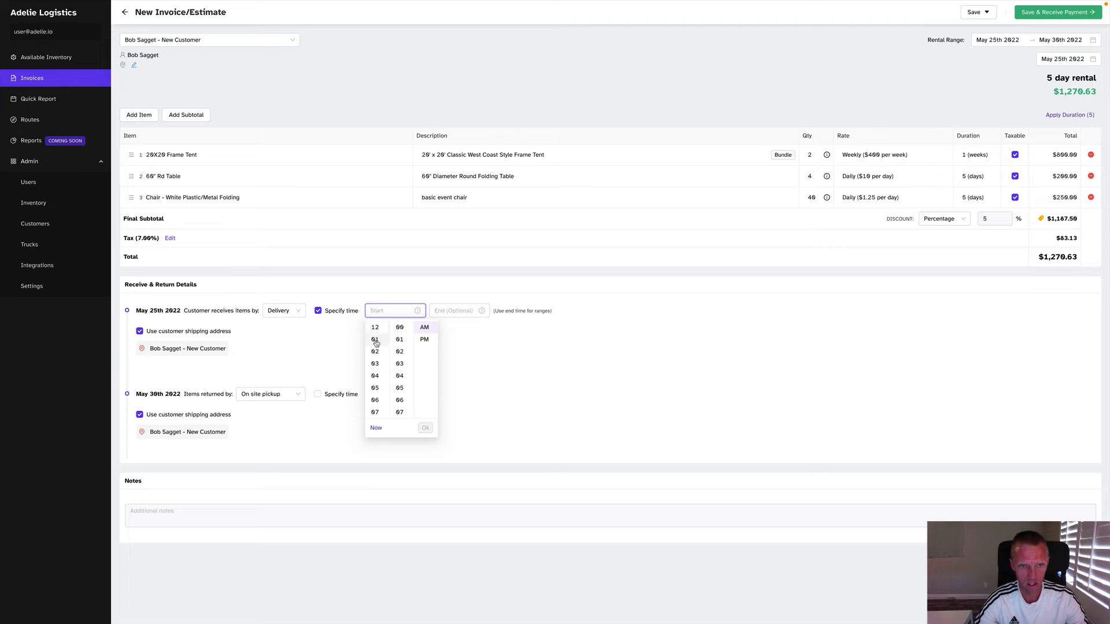
scroll(375, 399, "down", 2)
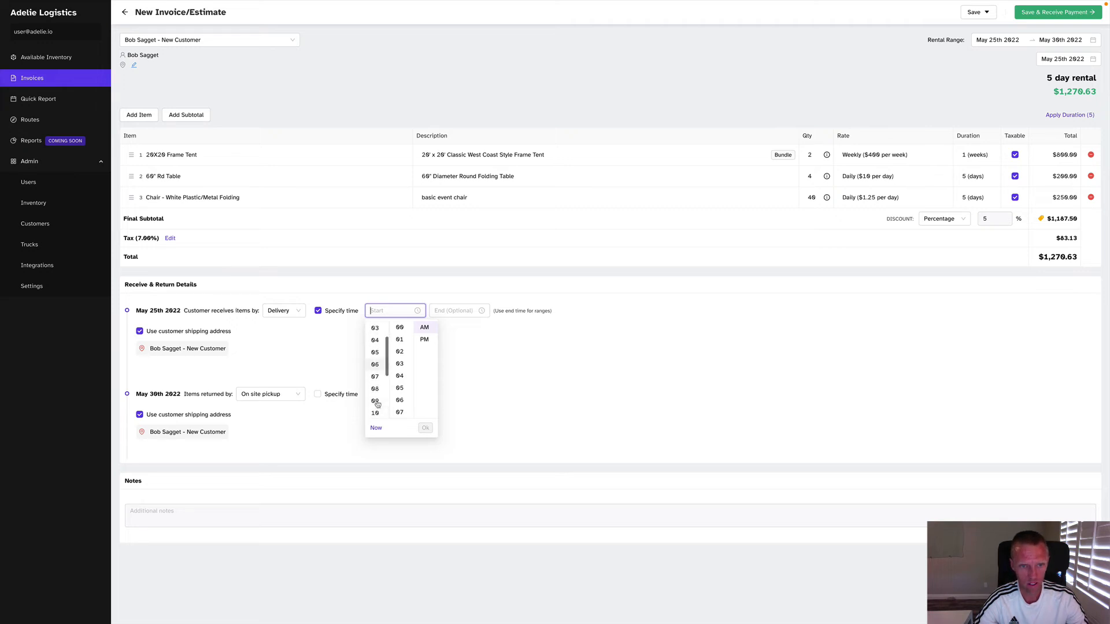
left_click(375, 400)
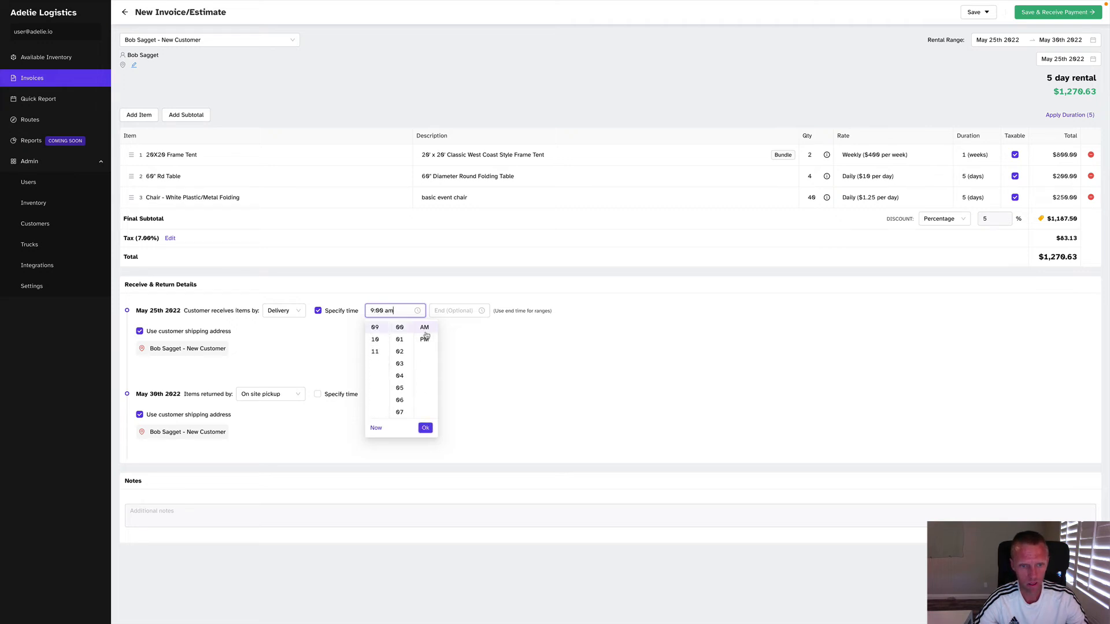
left_click(426, 428)
left_click(455, 311)
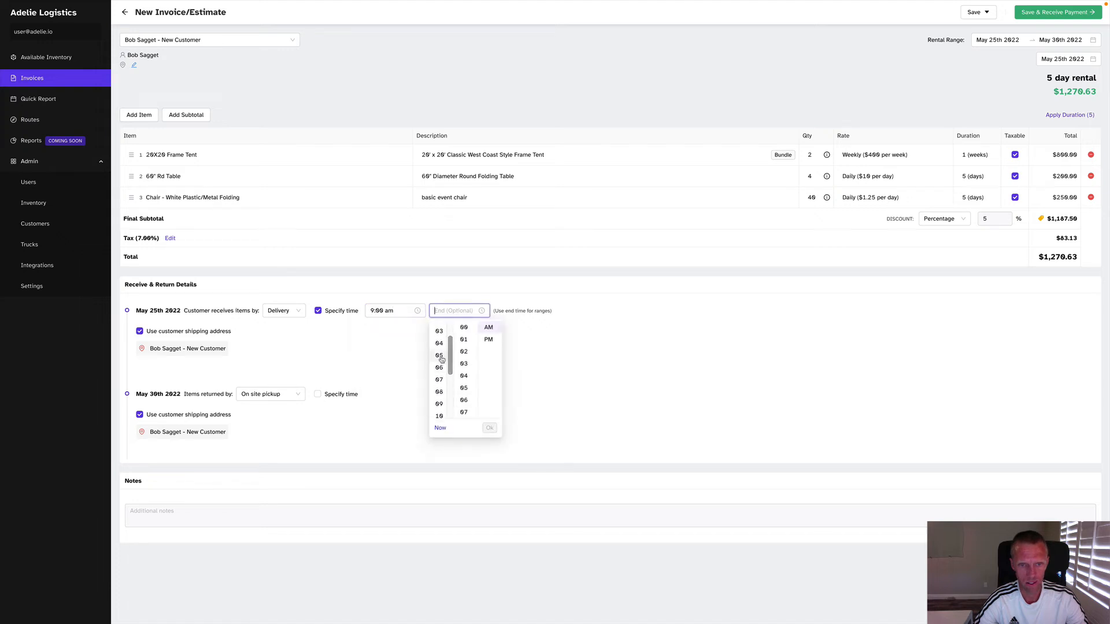
left_click(439, 388)
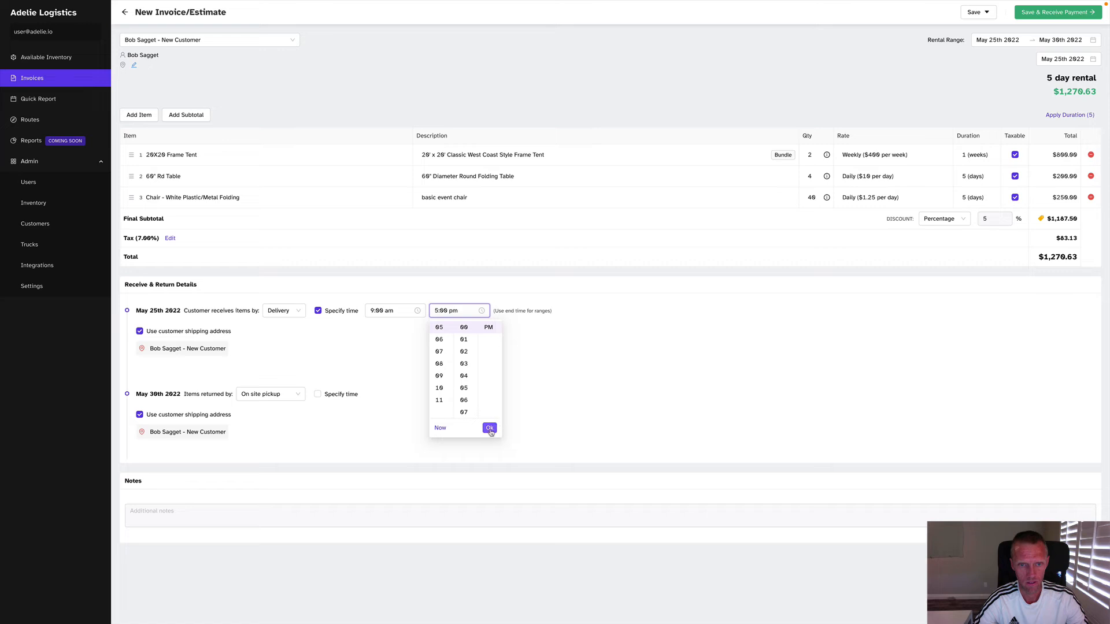
left_click(490, 427)
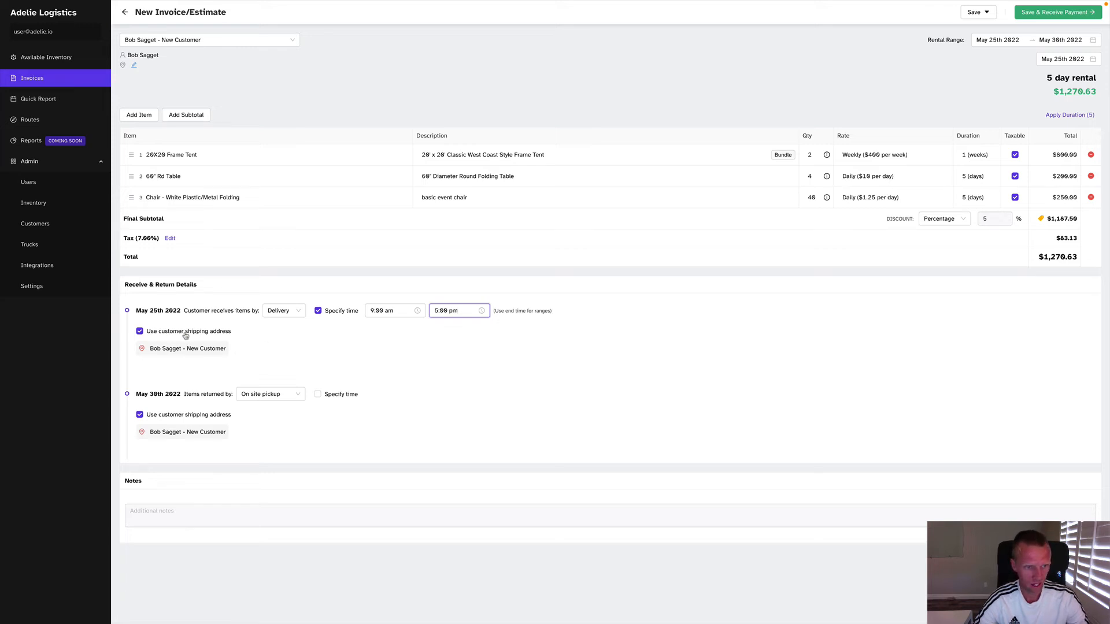
View the customer's record with its address fields and close it without saving.
left_click(137, 67)
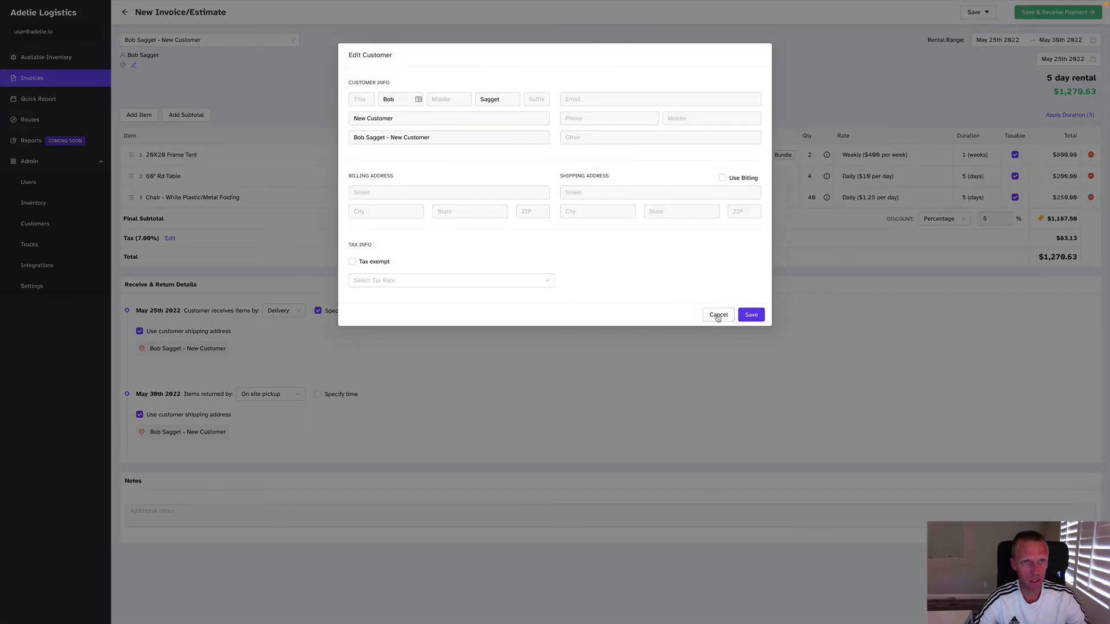
left_click(718, 315)
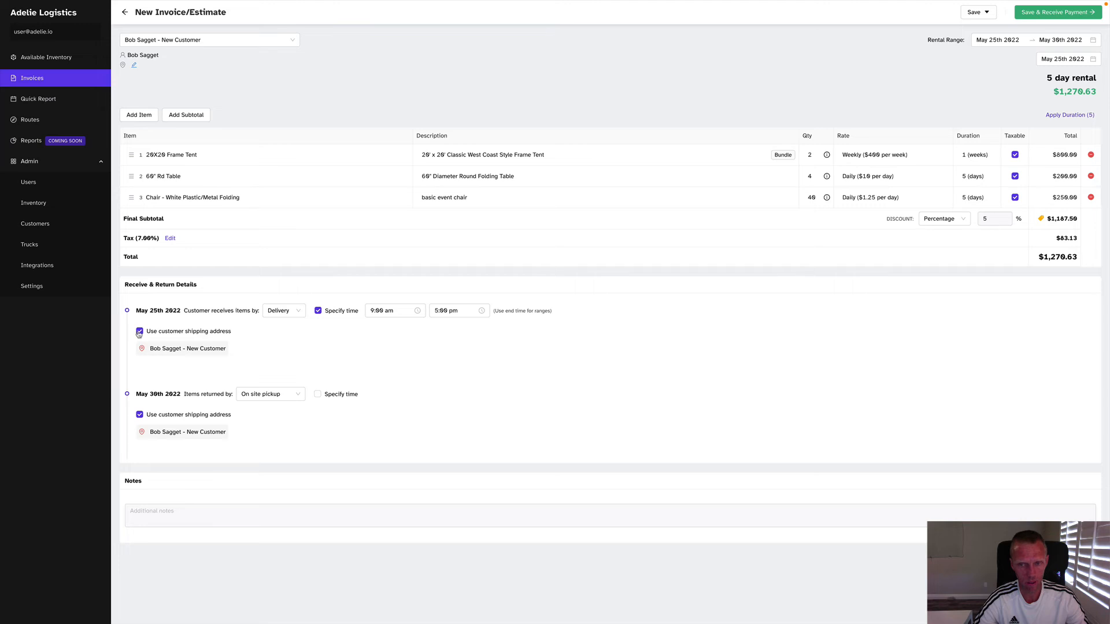
Stop using the customer shipping address for the delivery and enter a custom street address and city.
left_click(139, 333)
left_click(174, 387)
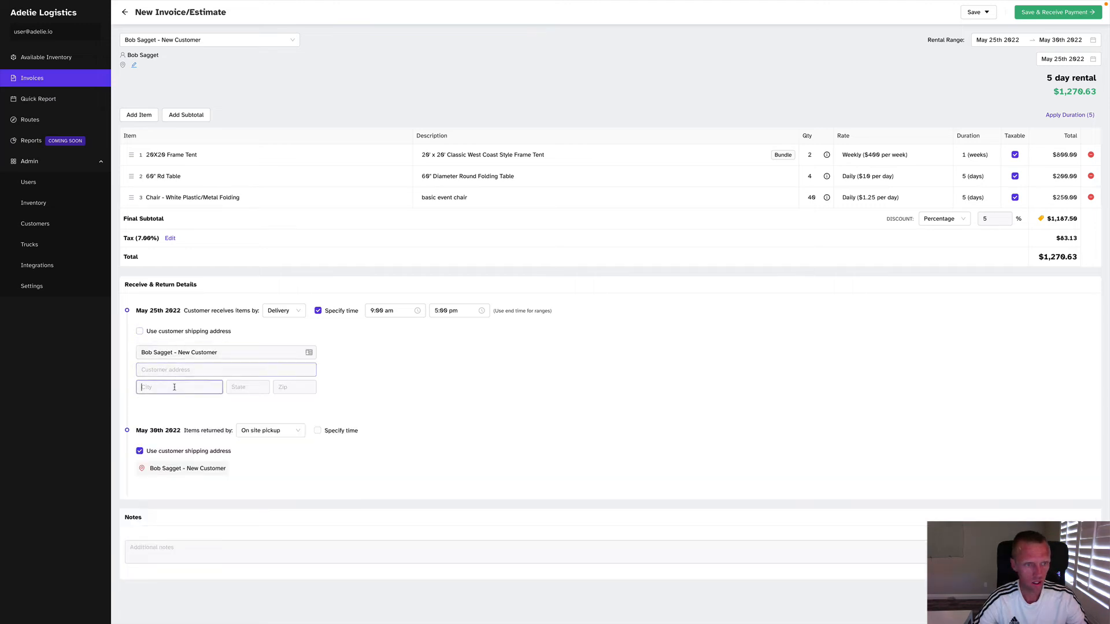
left_click(177, 369)
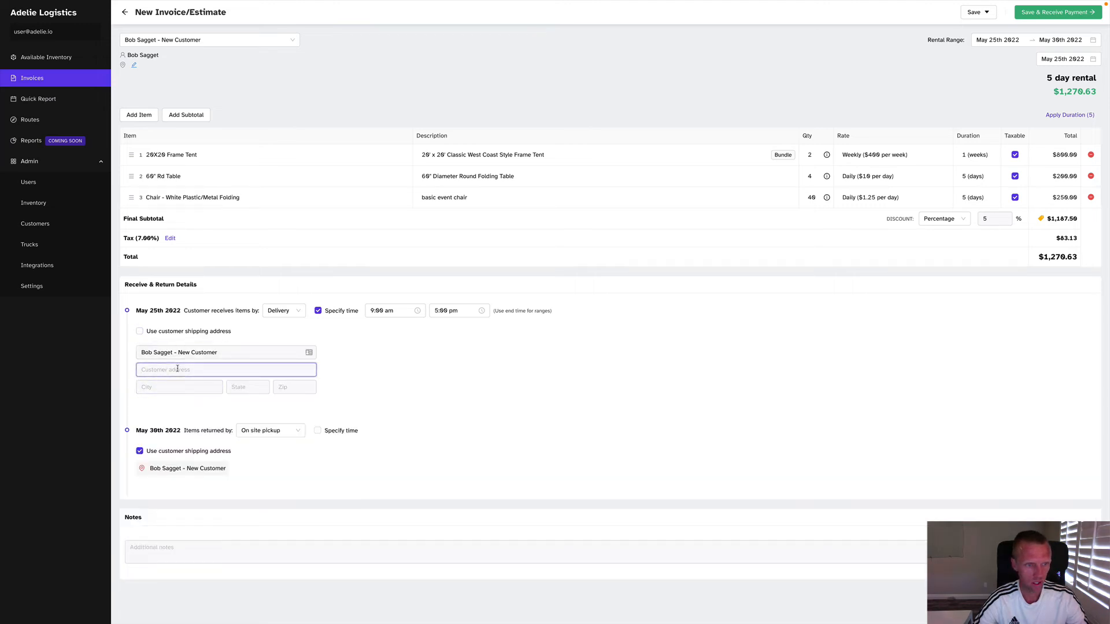
type("123 ")
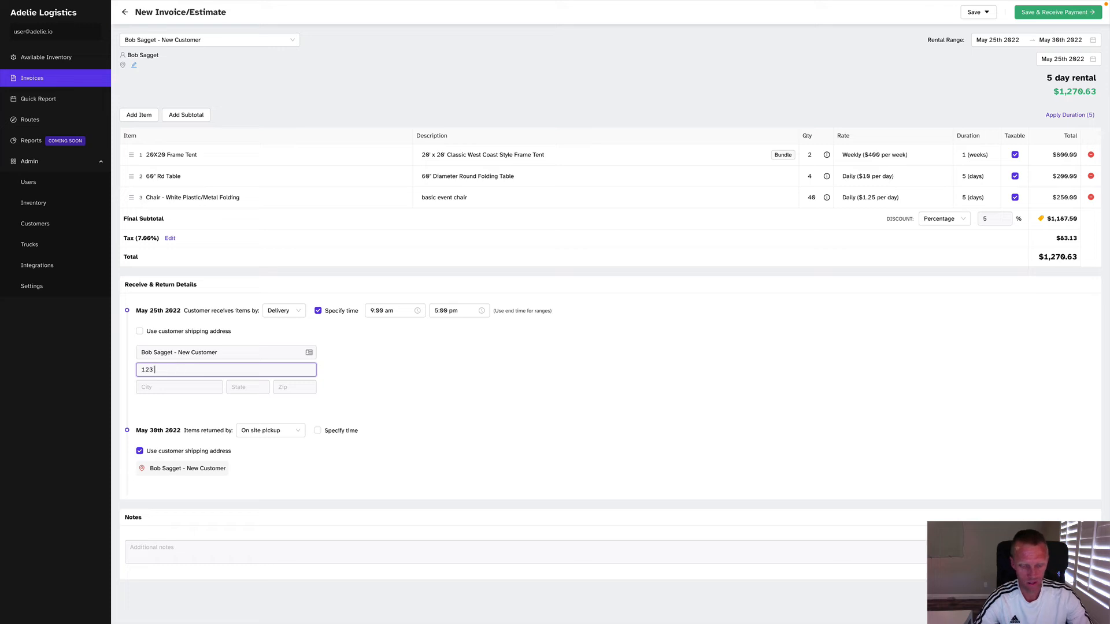
type("E CBilling St")
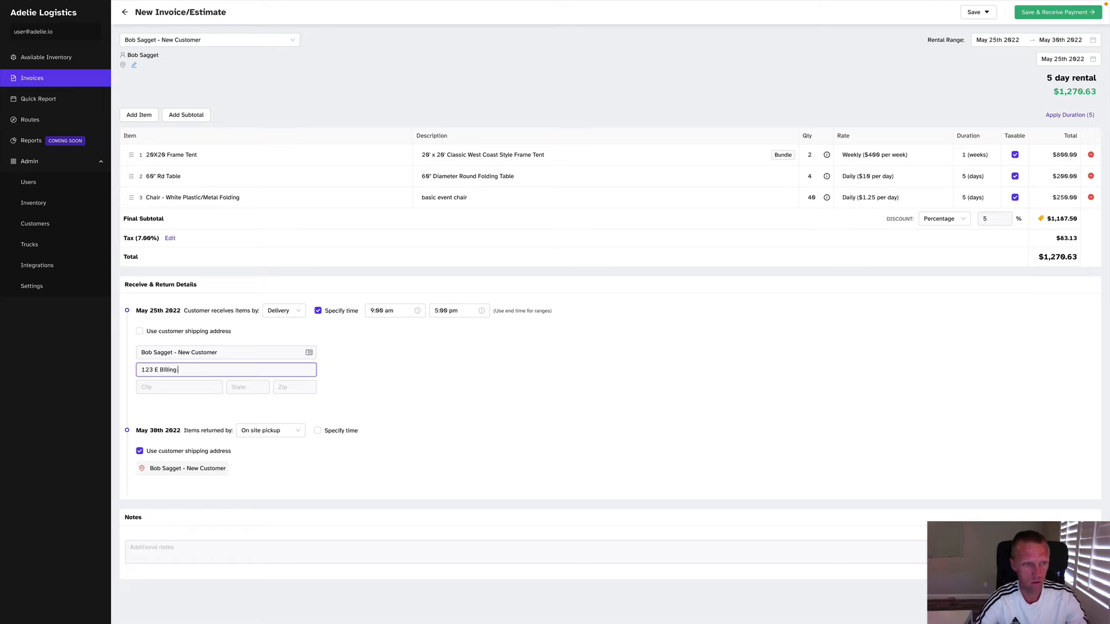
key("Tab")
type("Gilbert")
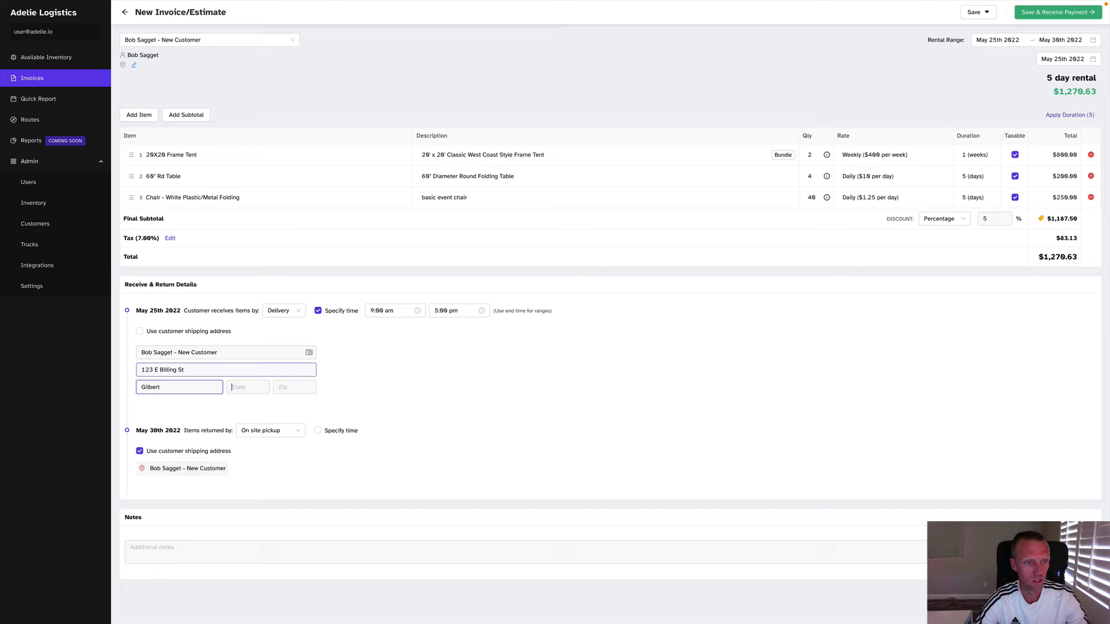
Fill in the state and ZIP code of the delivery address, each in its own field.
key("Tab")
type("AZ 85296")
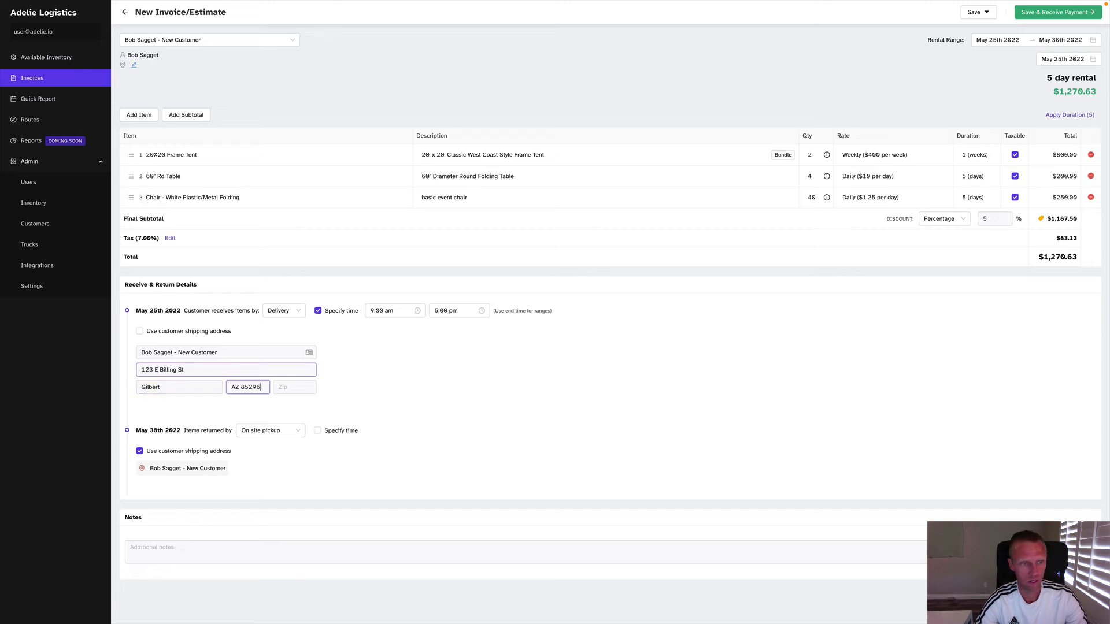
key("BackSpace")
key("BackSpace")
key("BackSpace")
key("BackSpace")
key("BackSpace")
key("BackSpace")
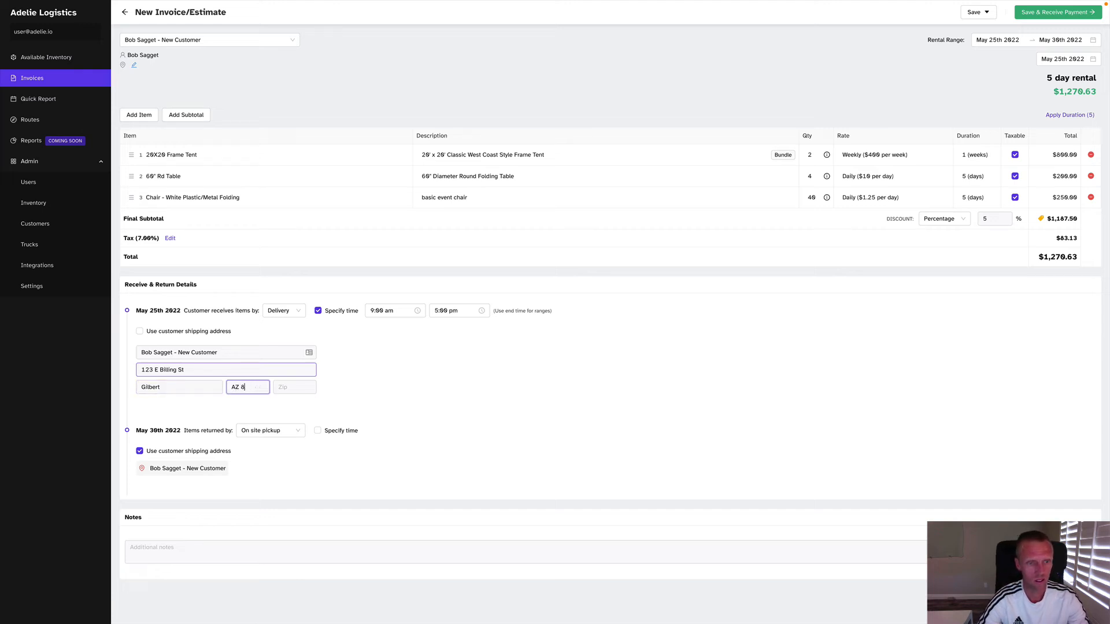
key("Tab")
type("8t520")
key("BackSpace")
key("BackSpace")
key("BackSpace")
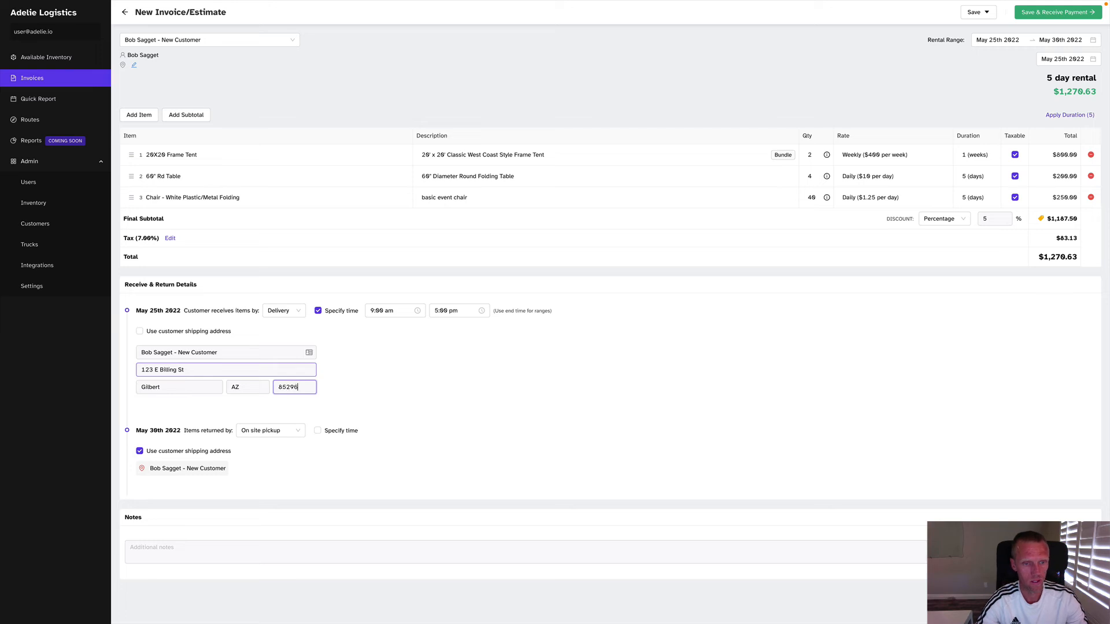
left_click(335, 389)
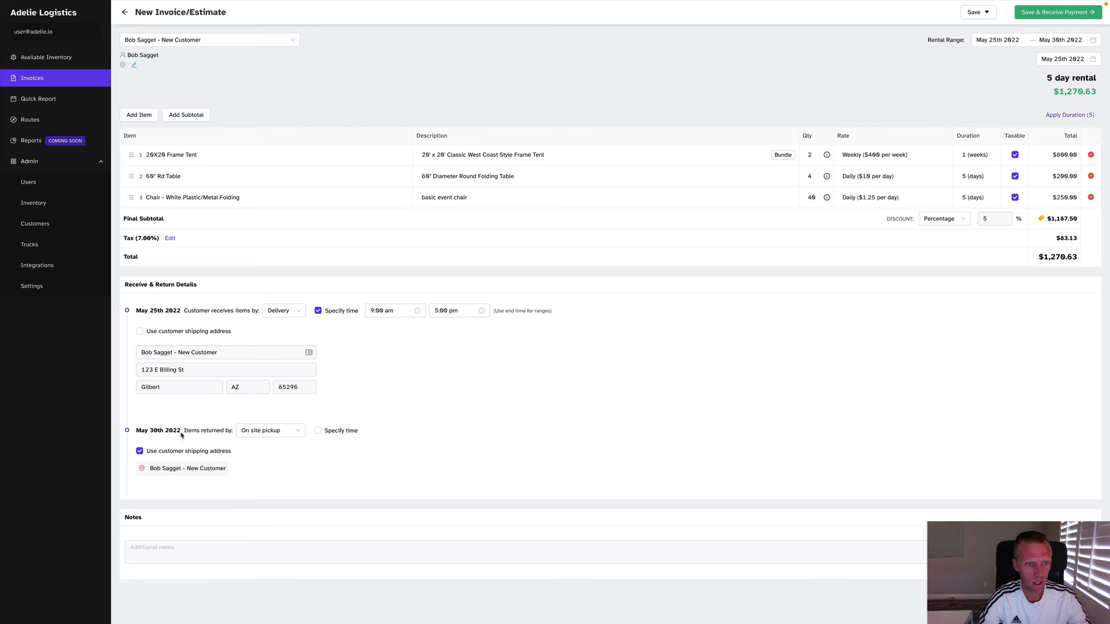
Set the May 30th 2022 return to On site pickup with a time window from 9:00 am to 5:00 pm.
left_click(284, 434)
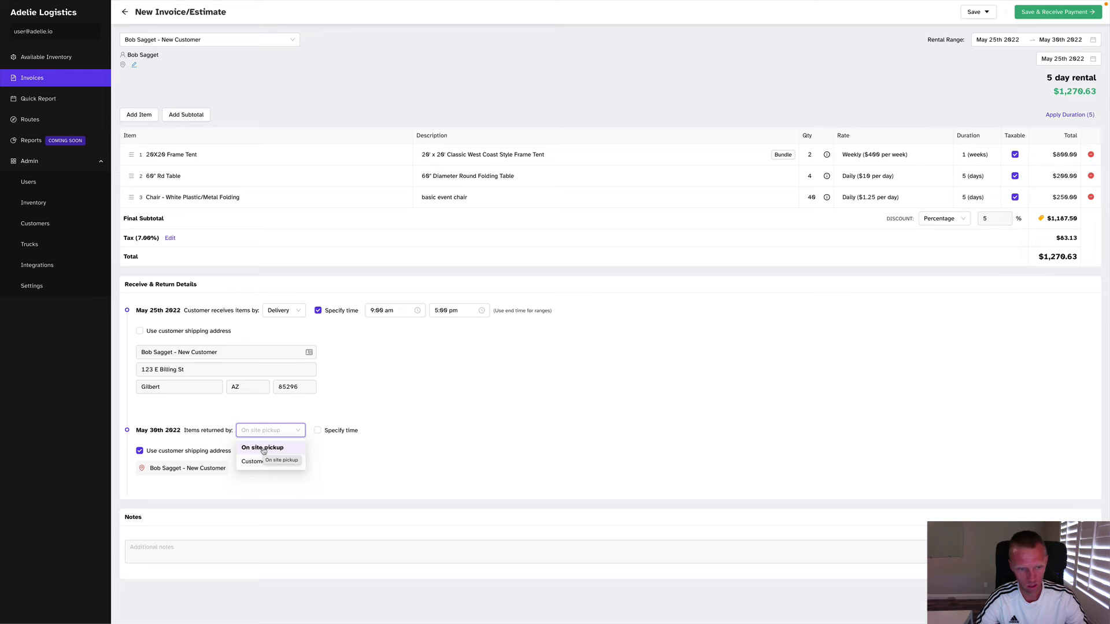
left_click(264, 449)
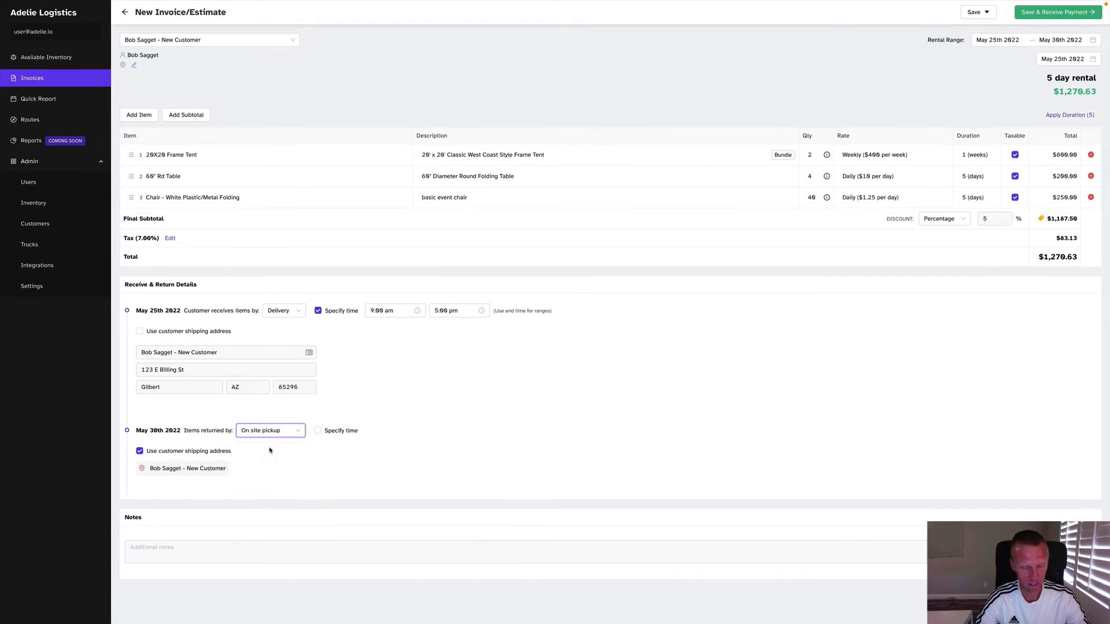
left_click(318, 432)
left_click(373, 434)
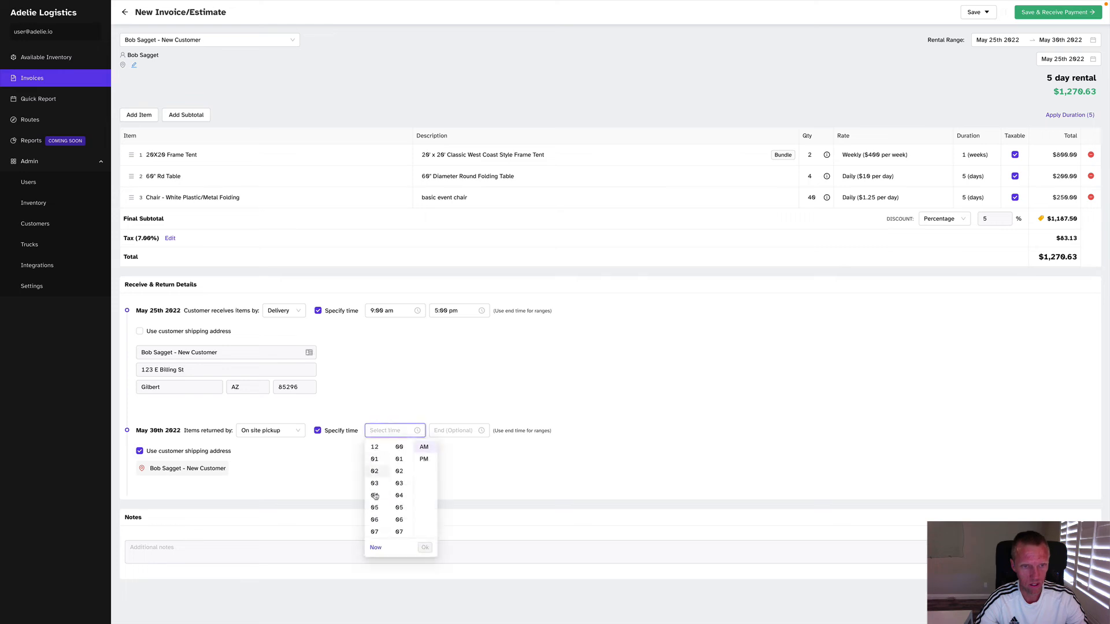
scroll(375, 521, "down", 2)
left_click(374, 521)
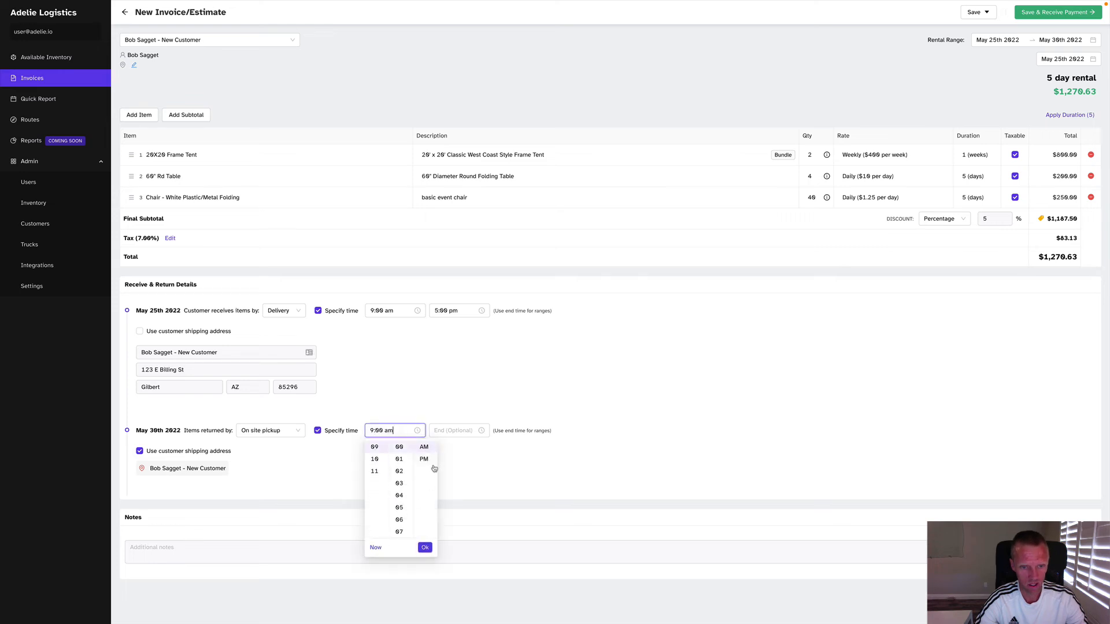
left_click(425, 547)
left_click(447, 430)
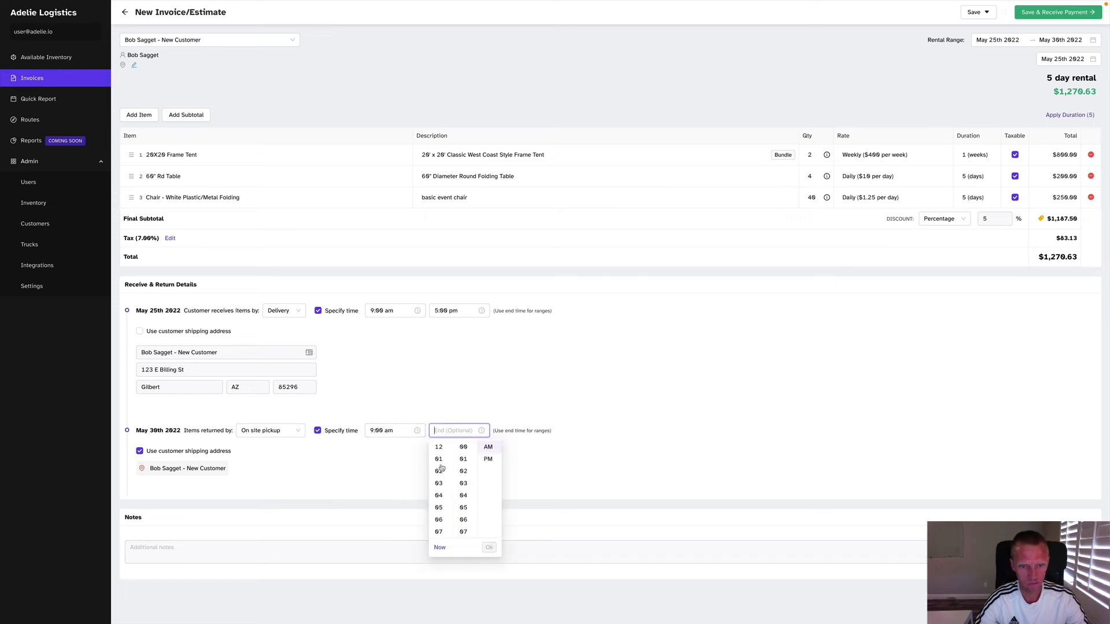
left_click(439, 506)
left_click(489, 459)
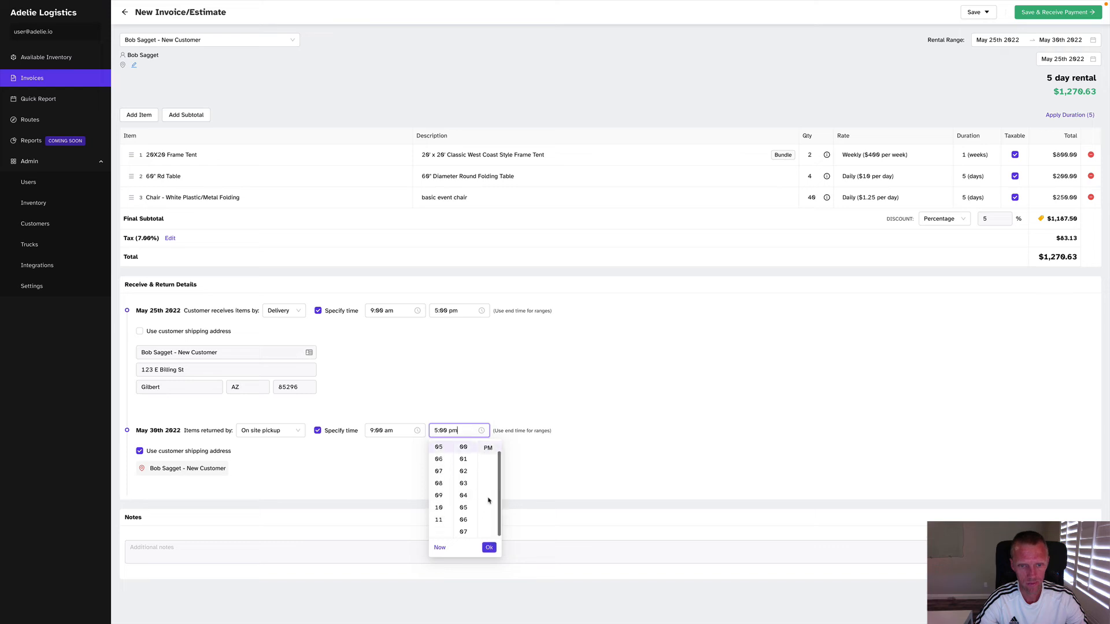
left_click(489, 547)
left_click(387, 460)
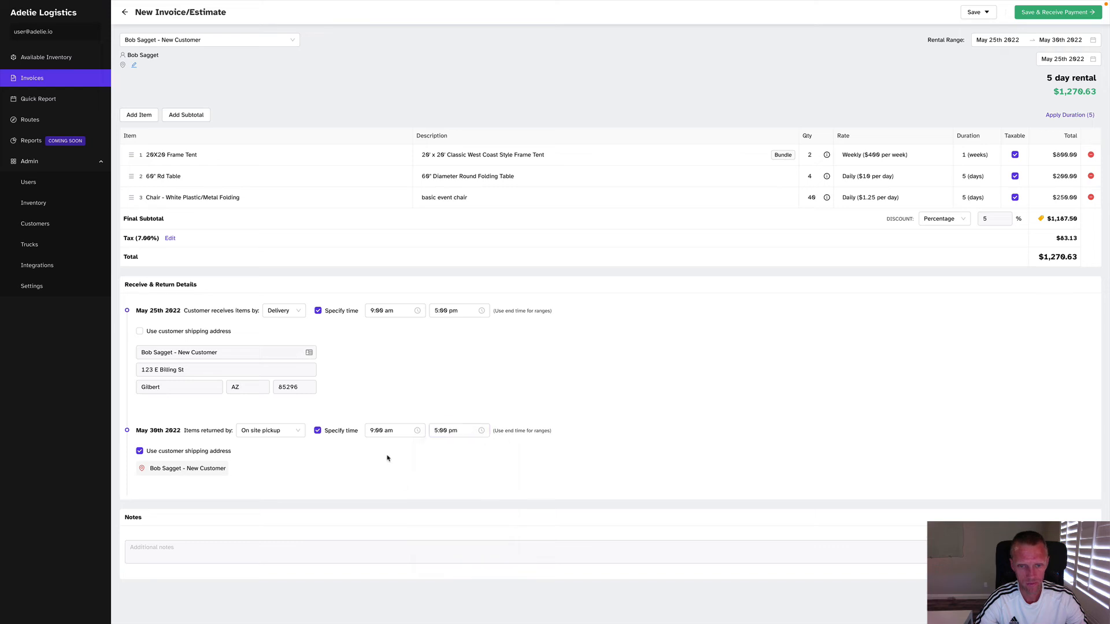
Stop using the customer shipping address for the return and enter a custom pickup street address, city, state and ZIP code.
left_click(139, 451)
left_click(179, 490)
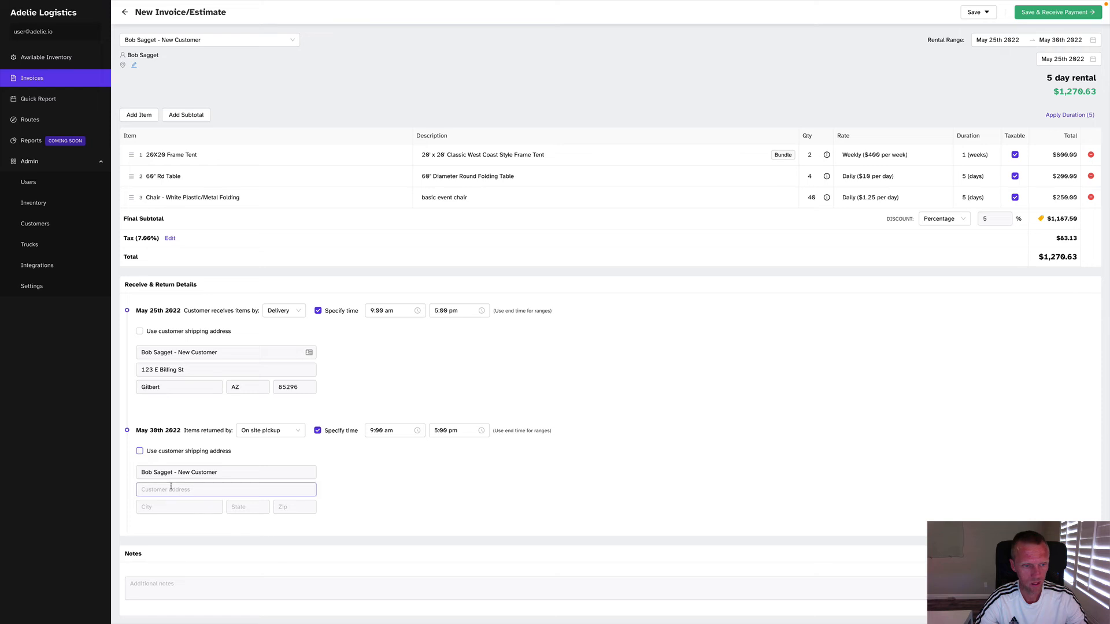
type("123")
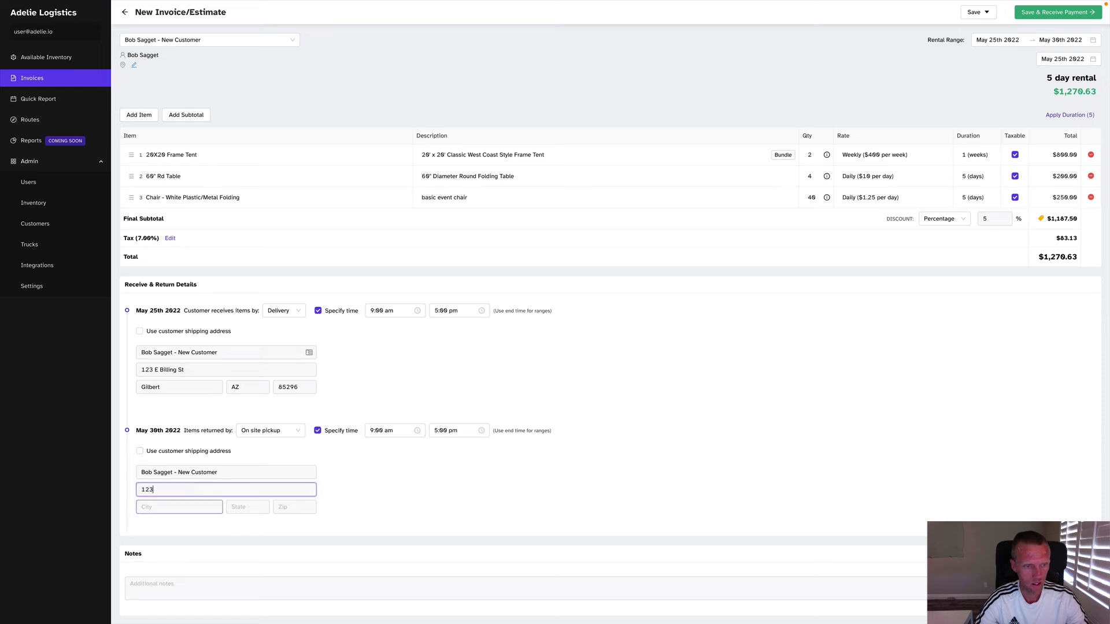
type(" Billing St")
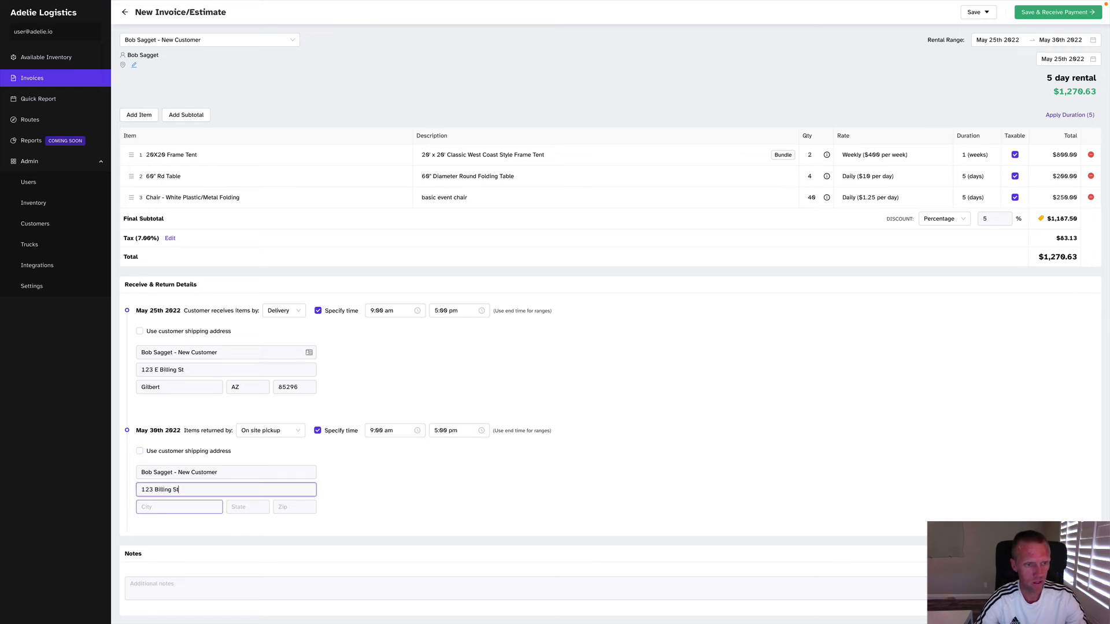
key("Tab")
type("Gilbert")
key("Tab")
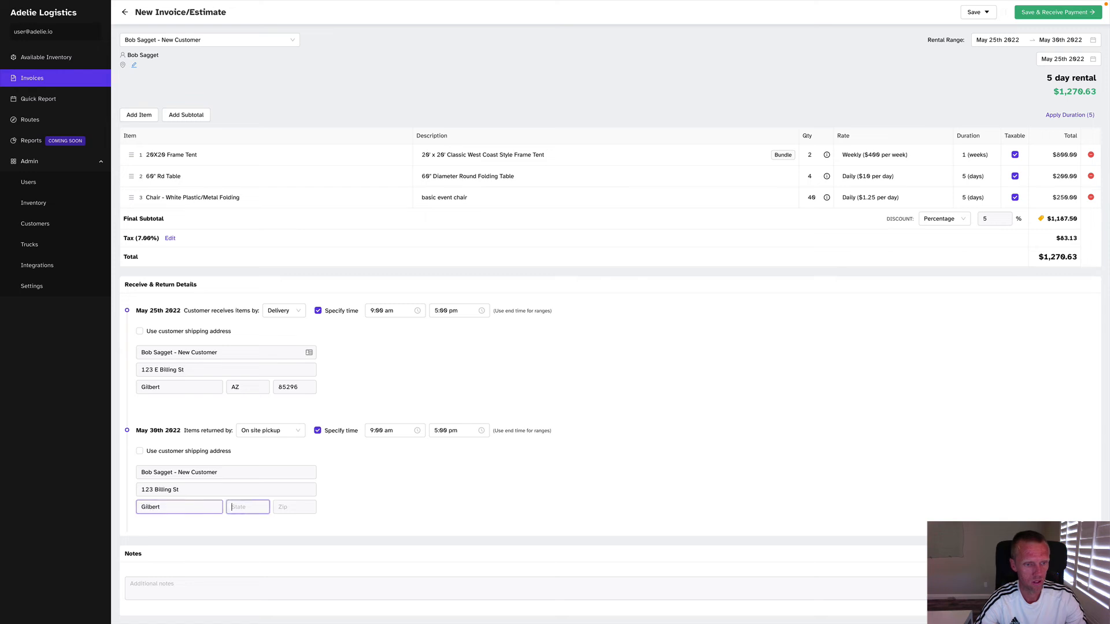
type("AZ")
key("Tab")
type("85296")
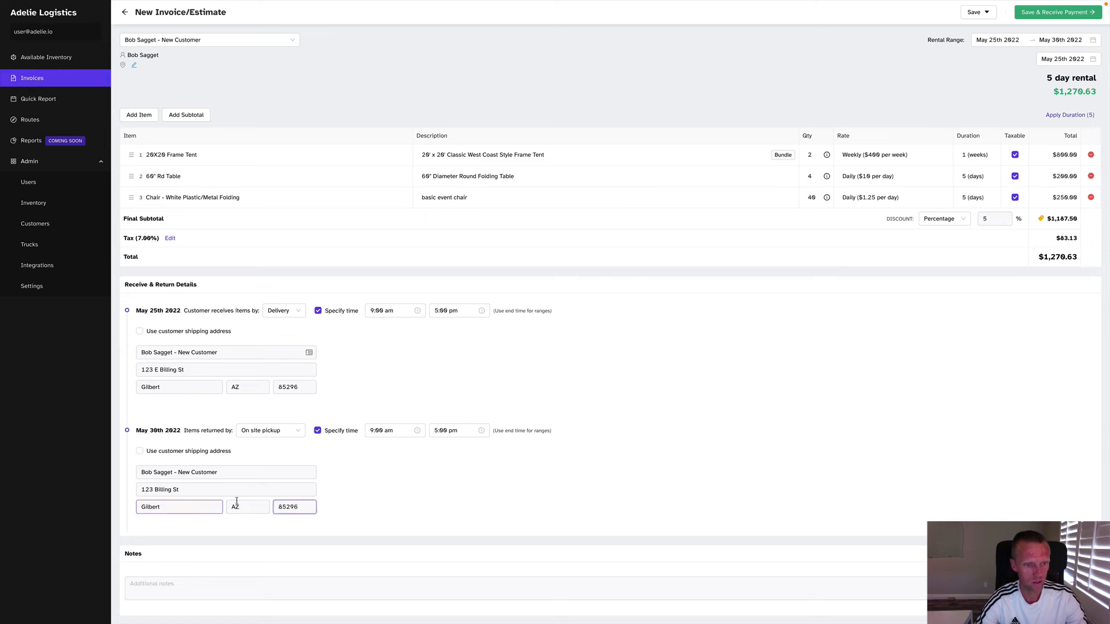
left_click(272, 489)
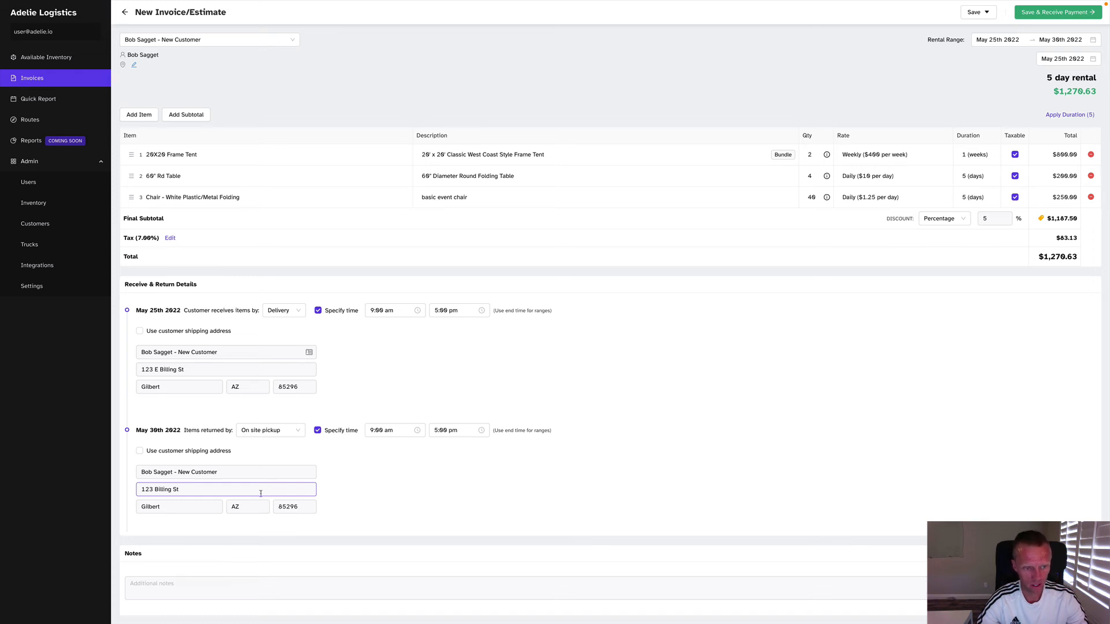
left_click(220, 373)
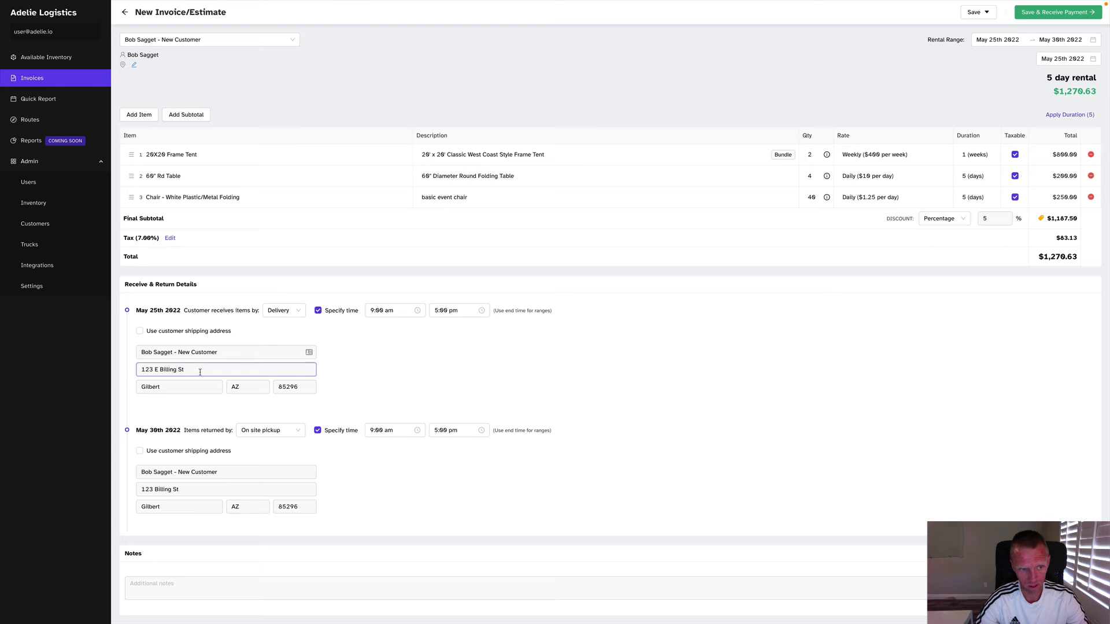
left_click(203, 491)
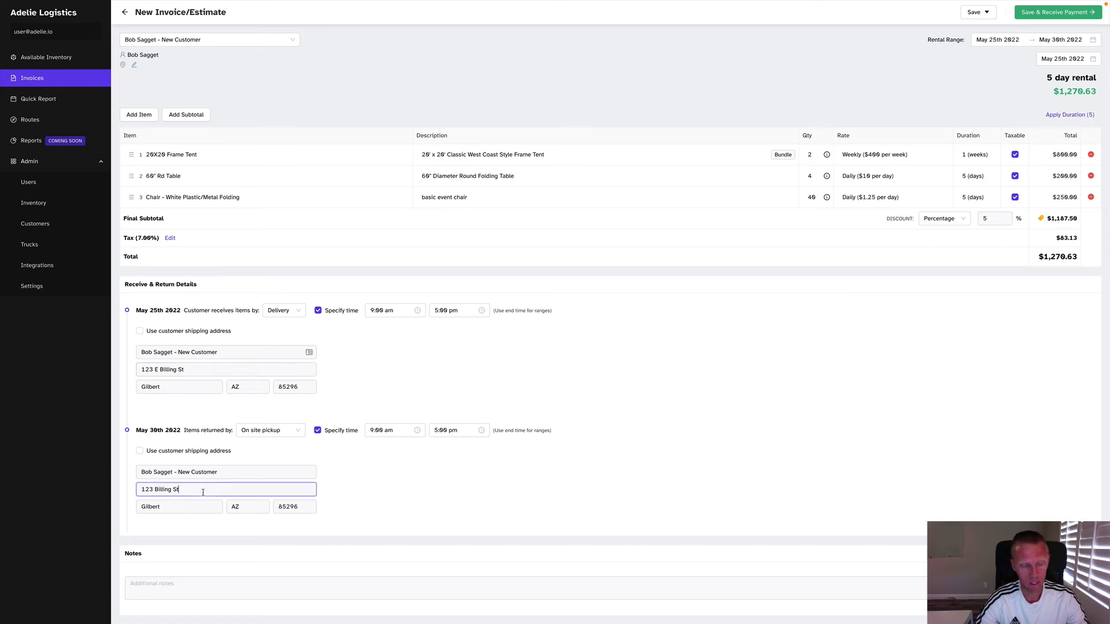
mouse_move(203, 491)
left_mouse_down()
mouse_move(143, 490)
mouse_move(190, 490)
left_mouse_up()
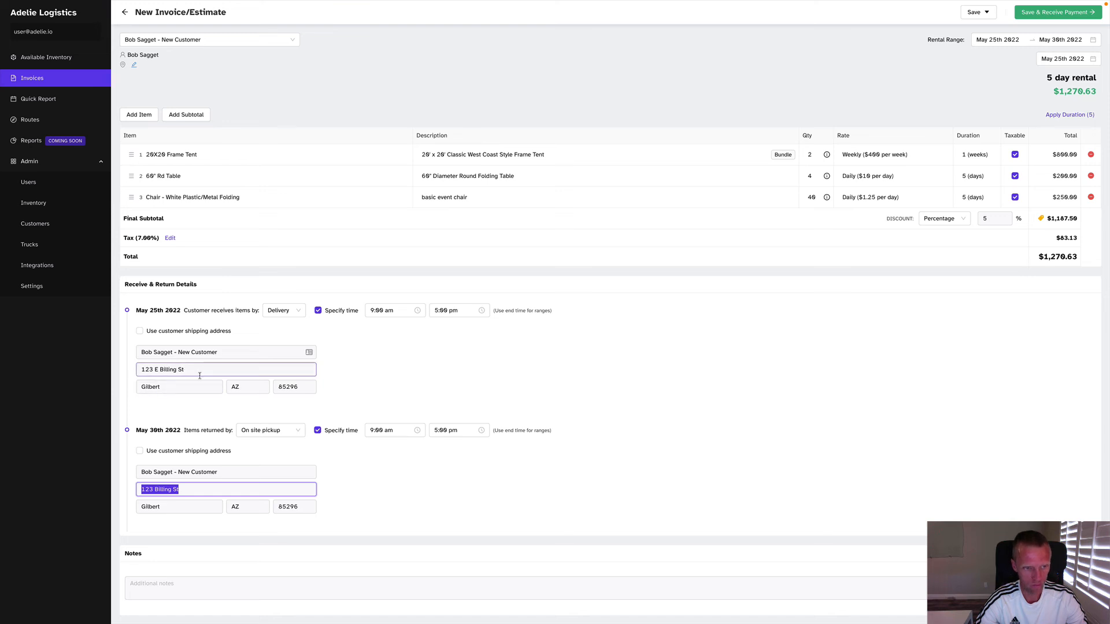
left_click(334, 393)
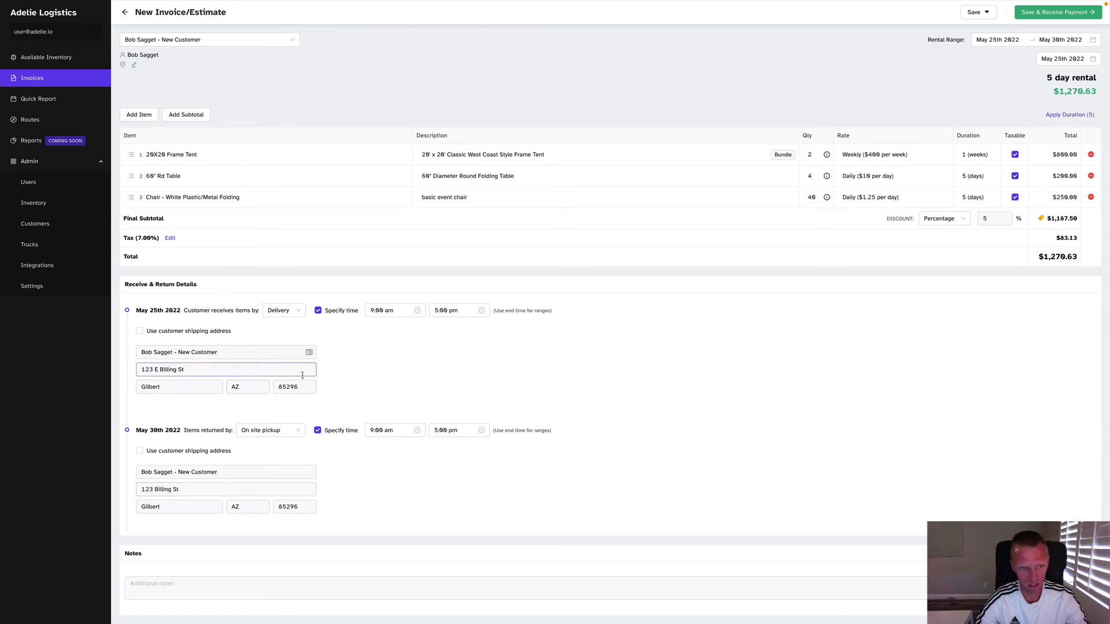
left_click(197, 372)
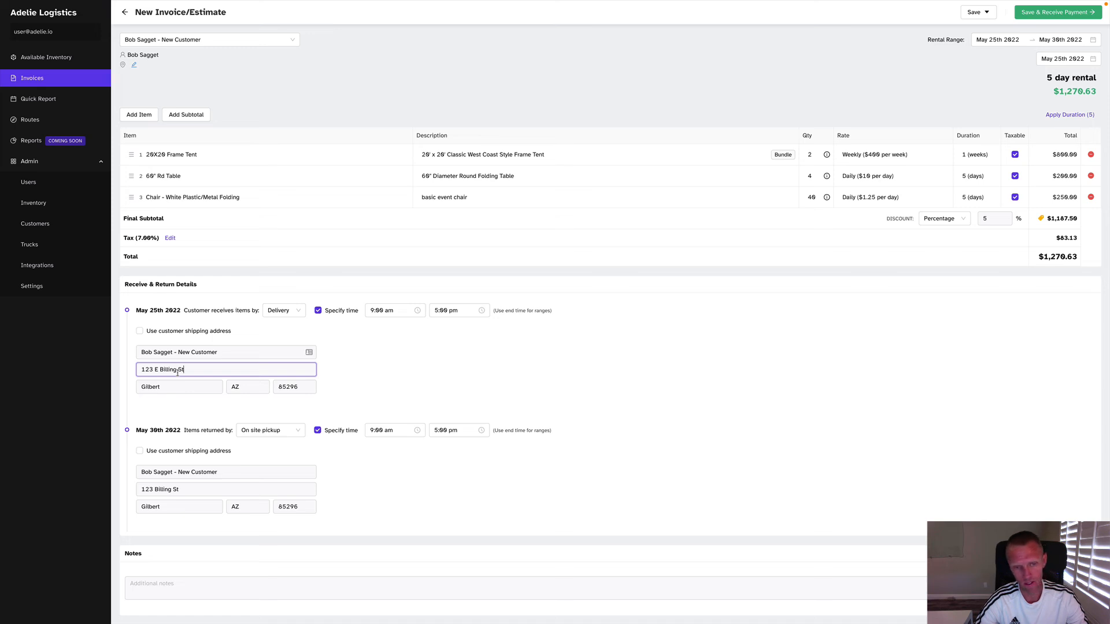
left_click(385, 381)
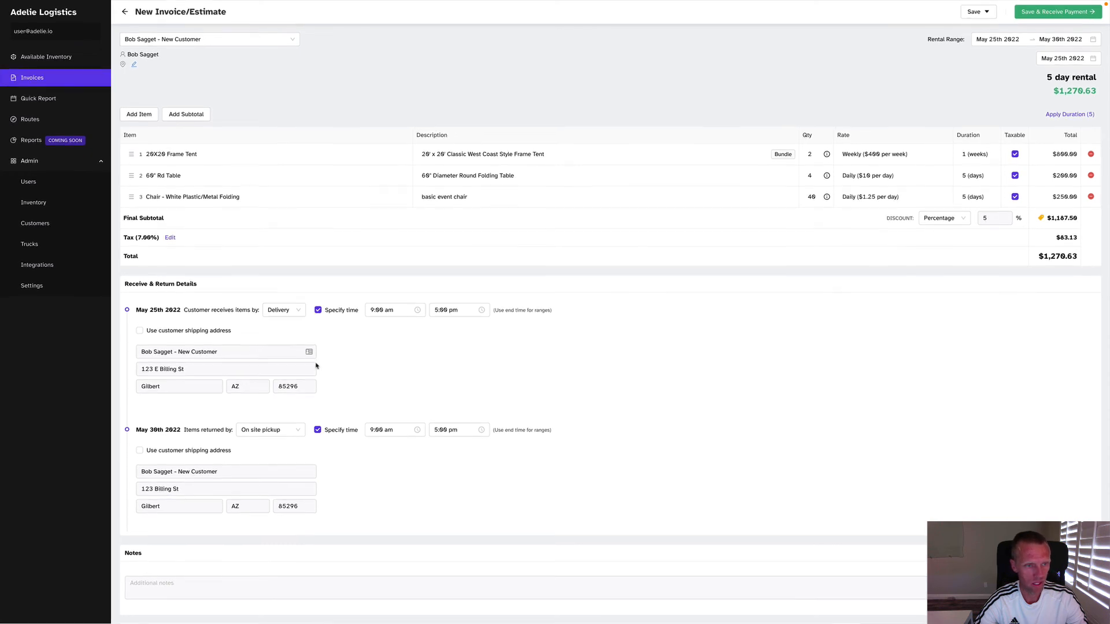
Add the invoice note "Customer requests that the tables and chairs be stacked on the back patio!".
left_click(239, 596)
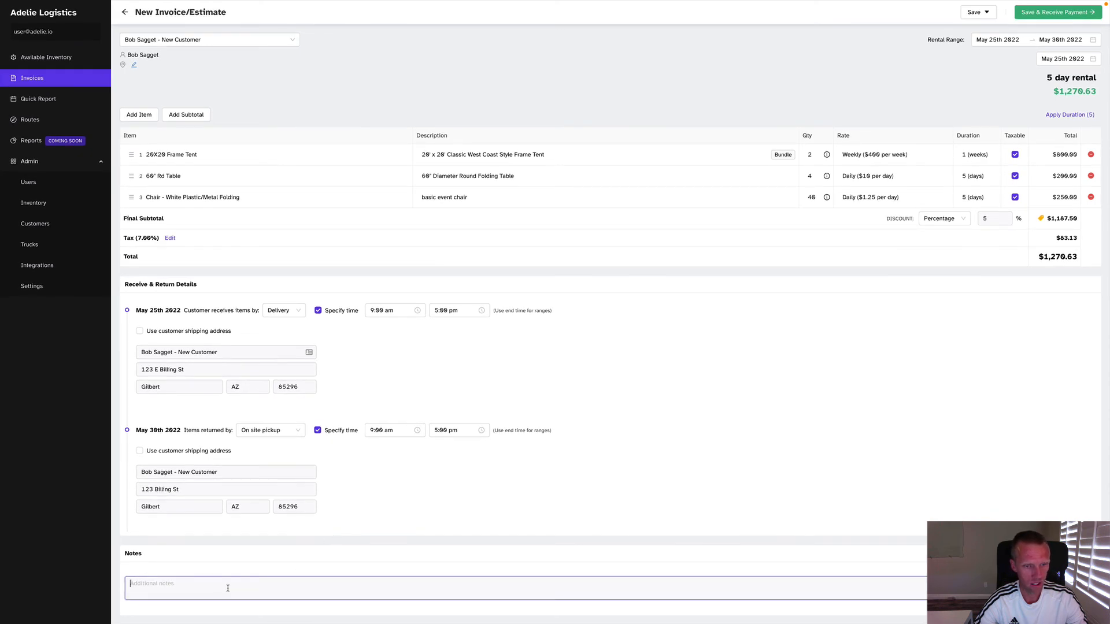
type("C")
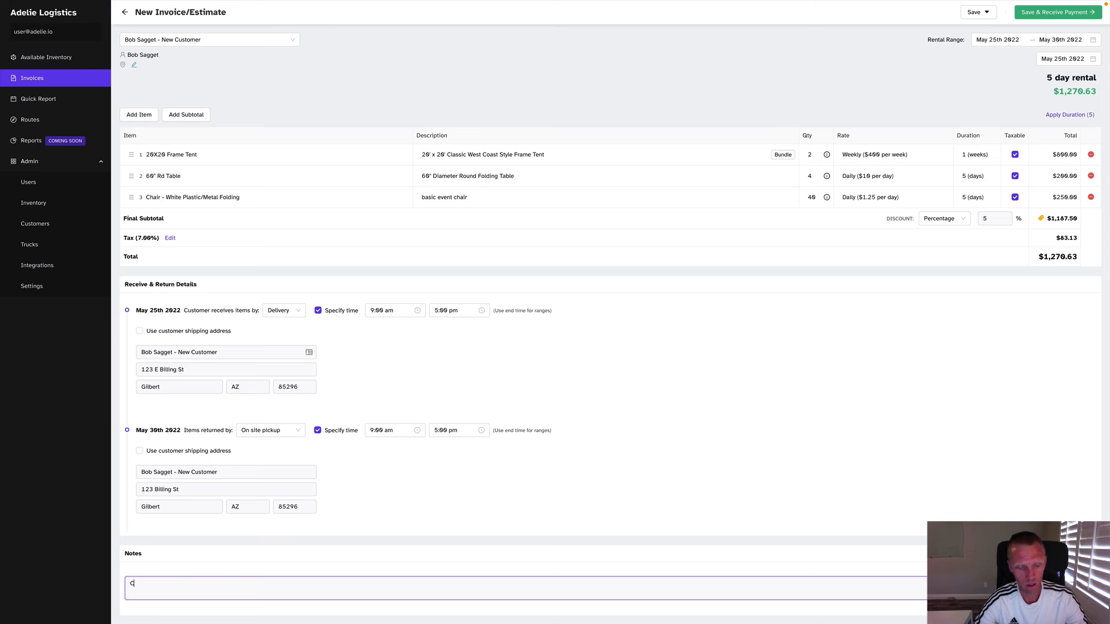
type("ustomer requests")
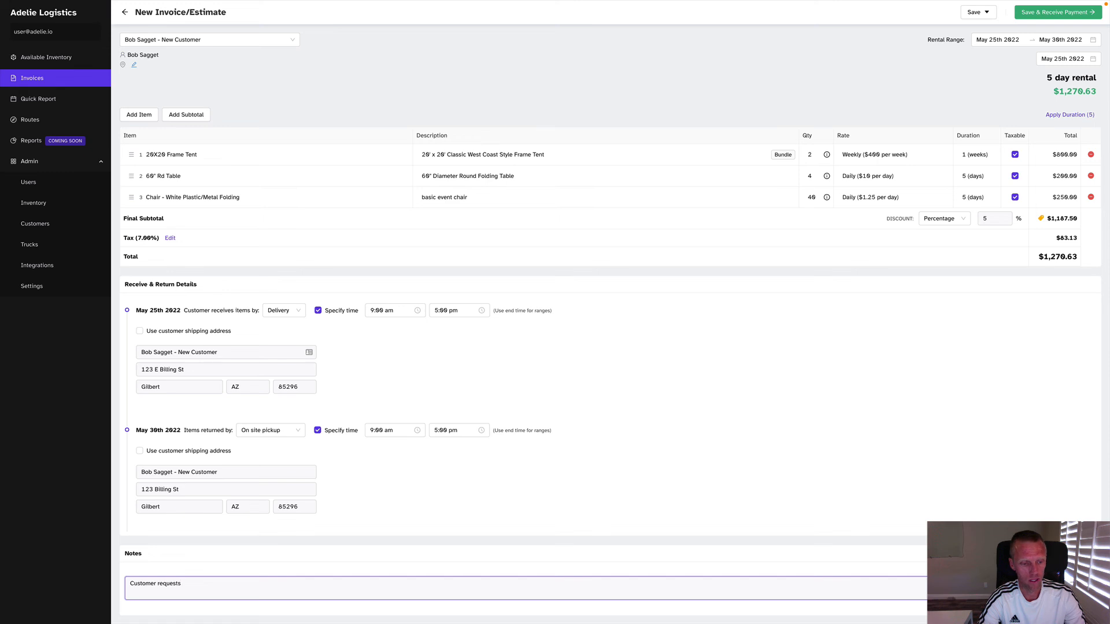
type(" items be")
key("BackSpace")
key("BackSpace")
key("BackSpace")
type("that the tables and chair")
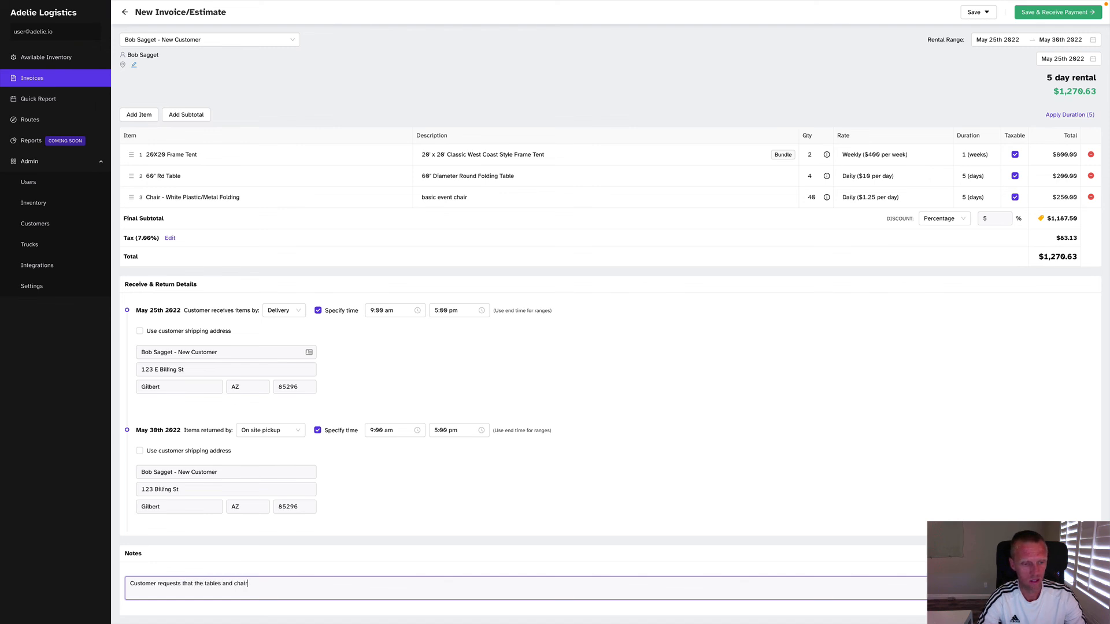
type("s be stacked")
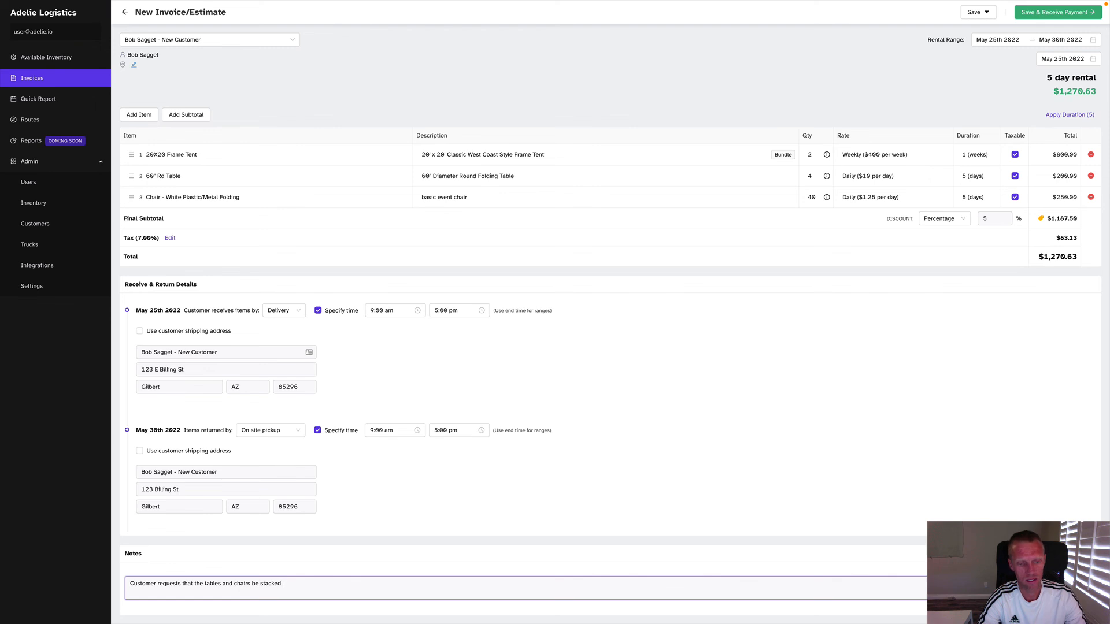
type("d on the back patio")
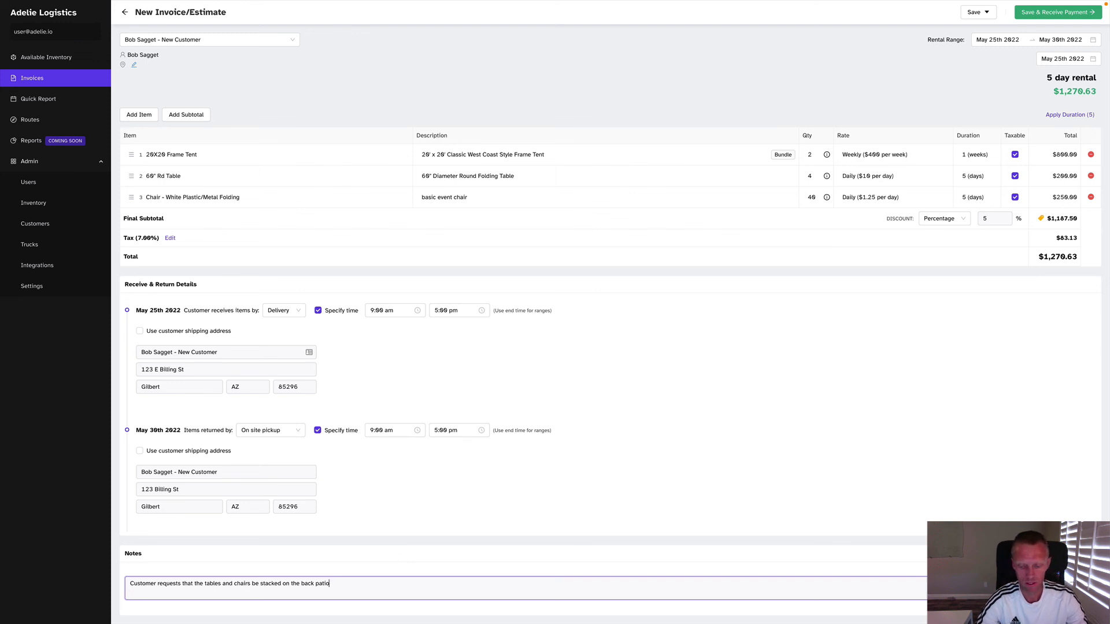
type("!")
left_click(445, 536)
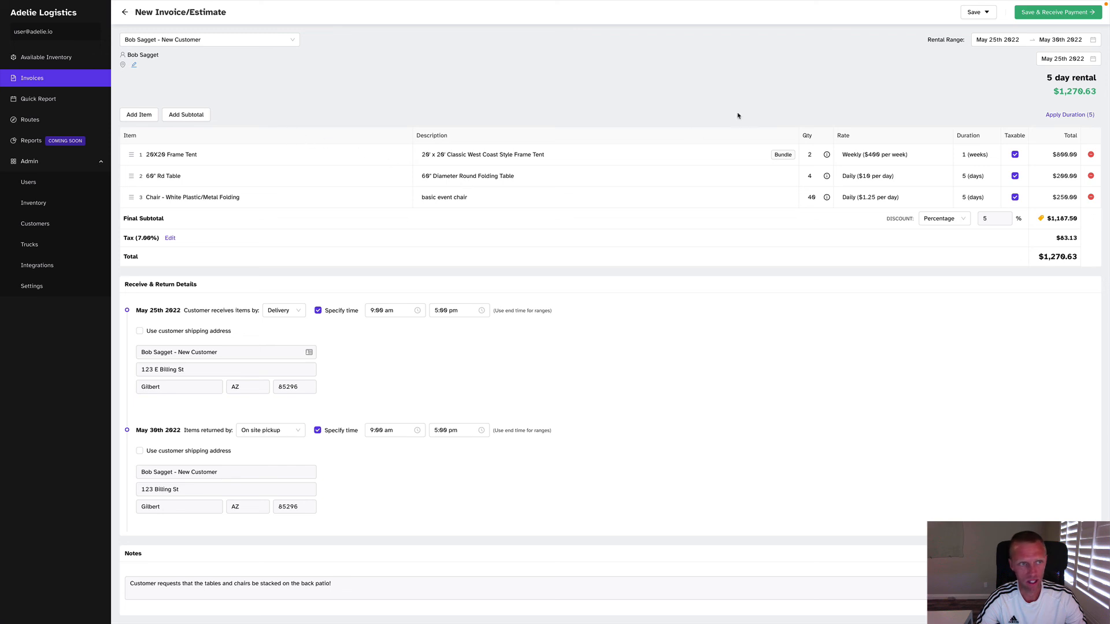
Save the new rental as an invoice without sending it or receiving a payment.
left_click(983, 12)
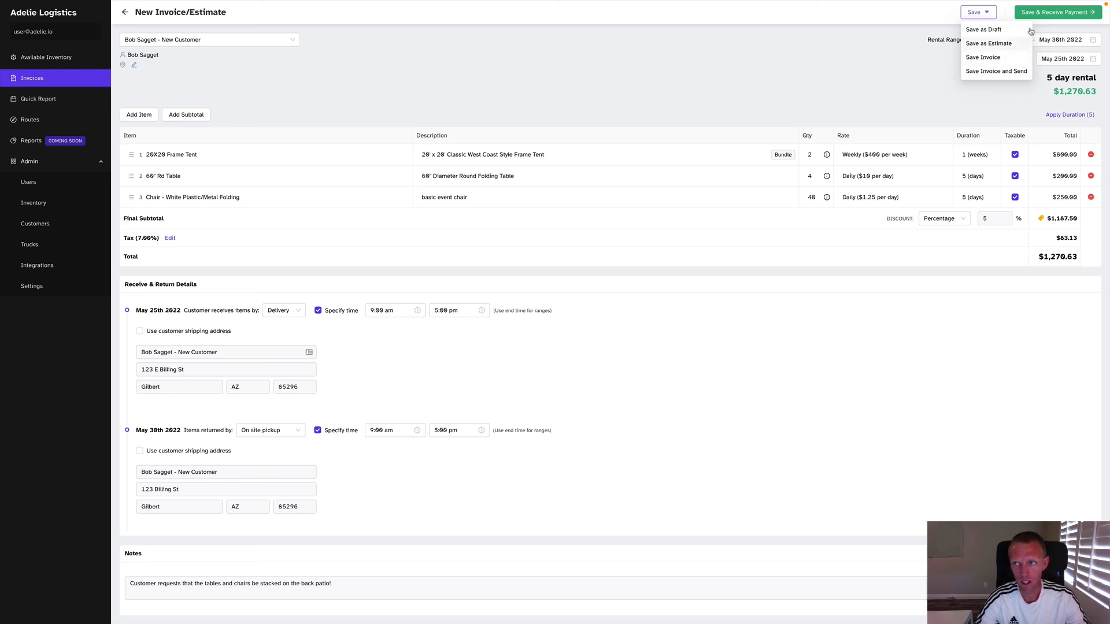
left_click(917, 88)
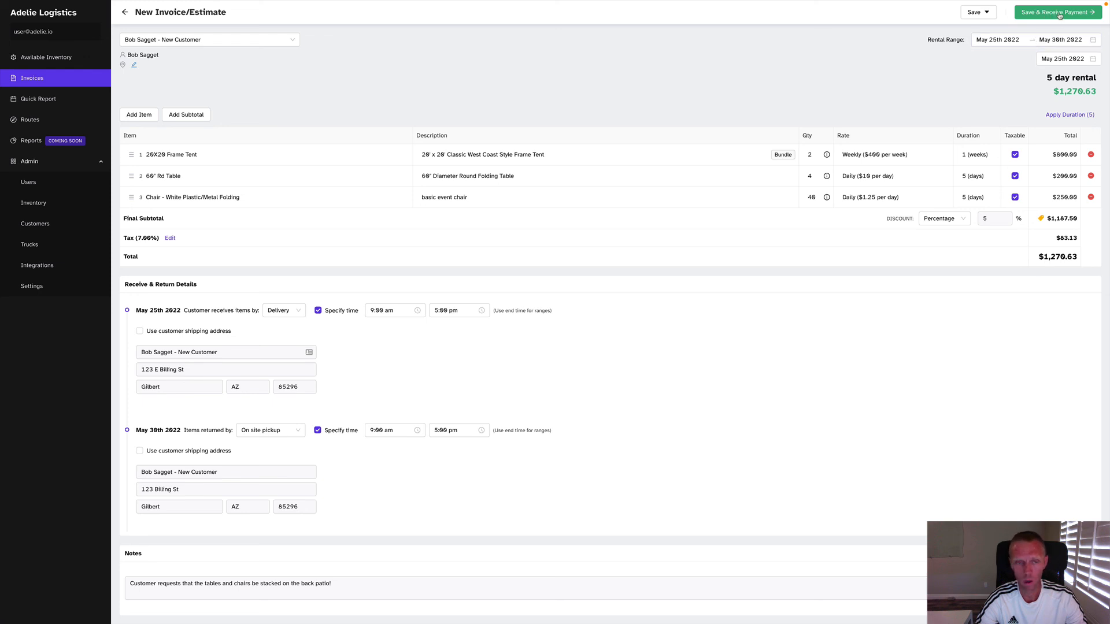
left_click(977, 13)
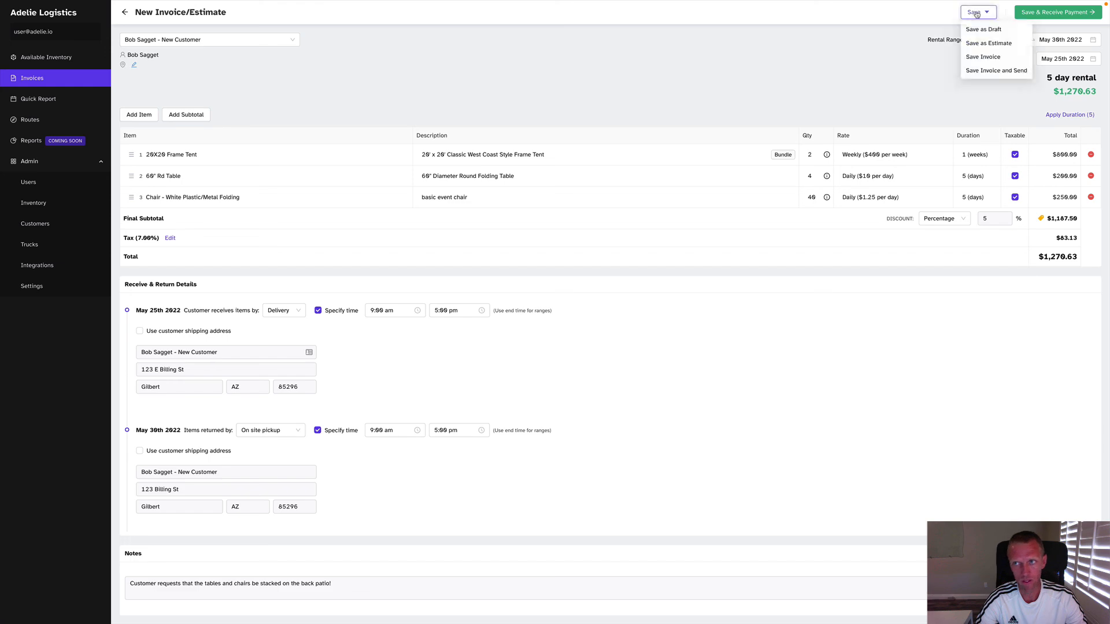
left_click(983, 58)
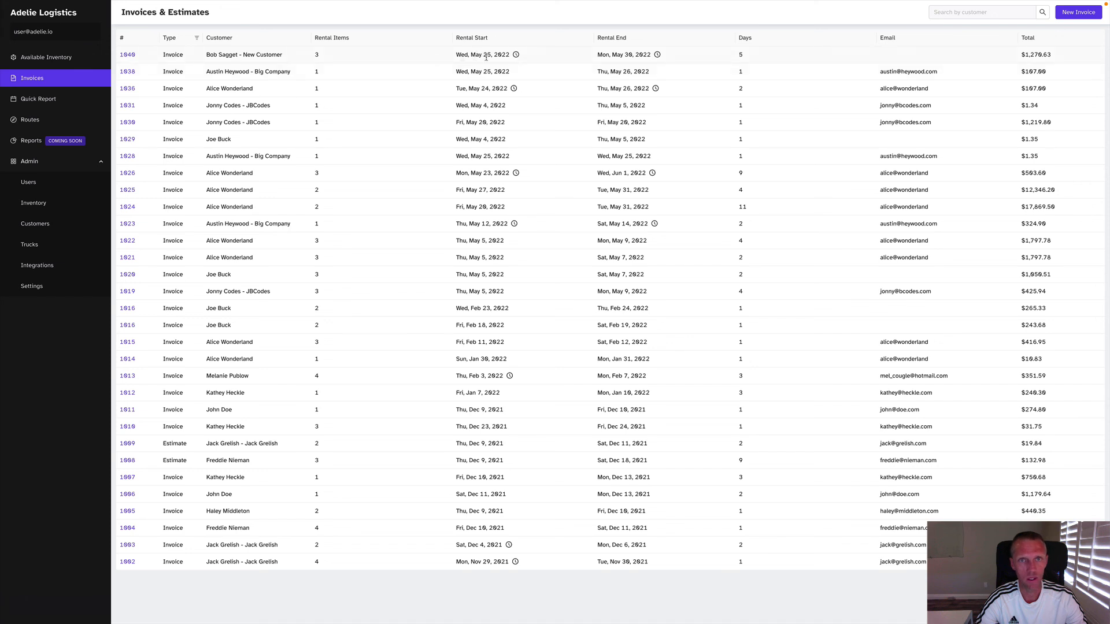
mouse_move(516, 55)
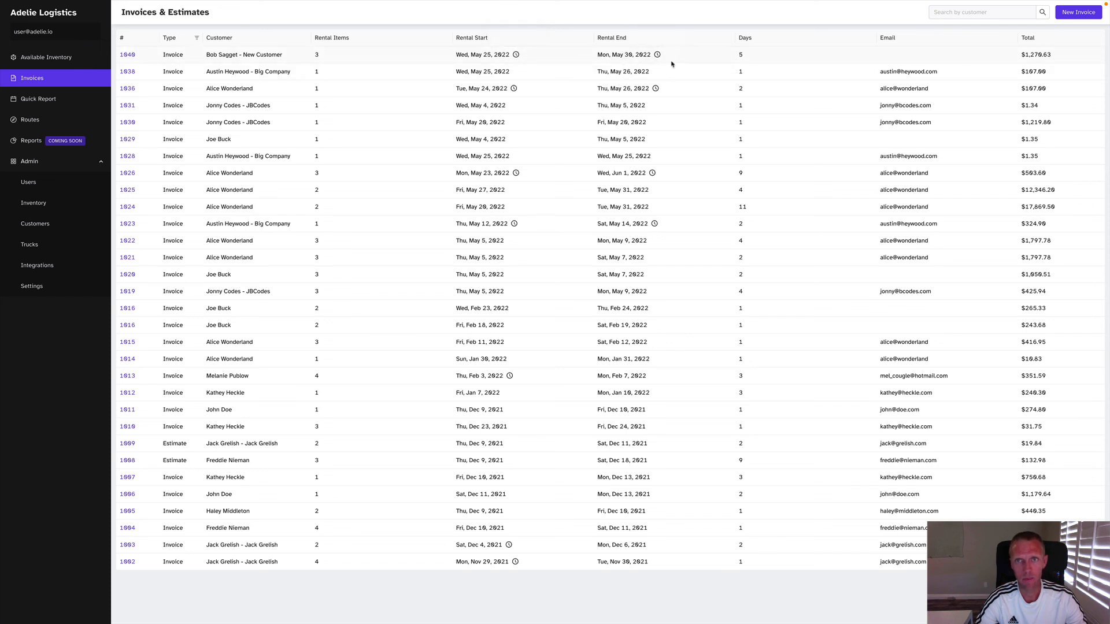
double_click(739, 56)
left_click(741, 58)
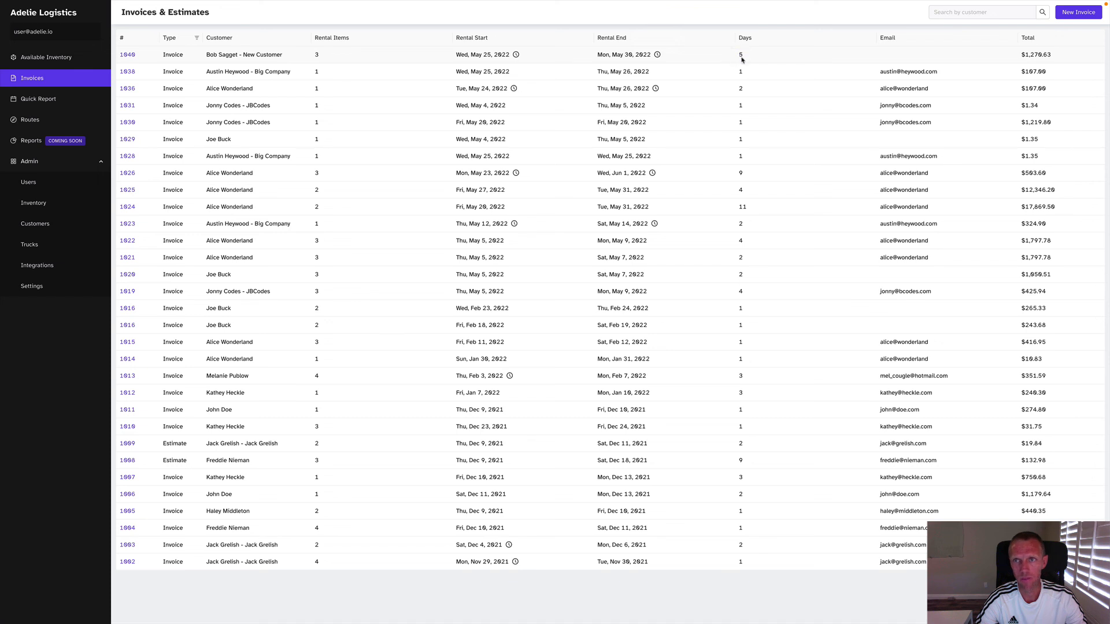